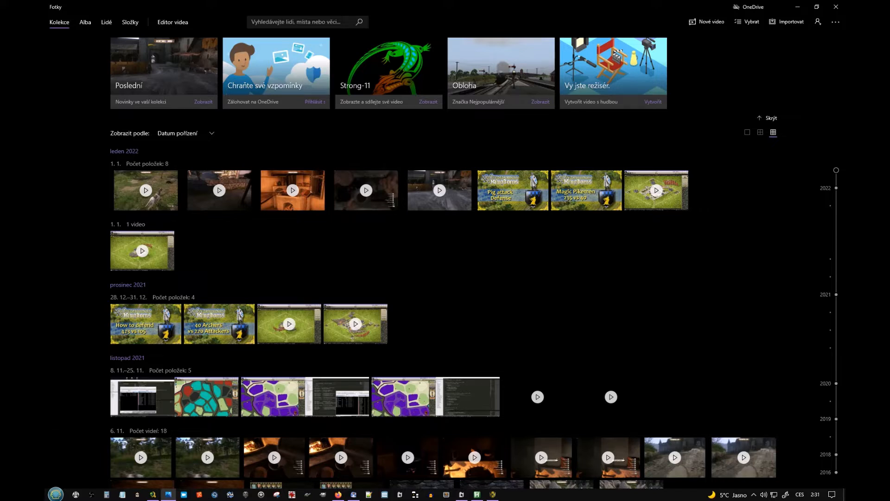
- Open the 05-bezKone-prostrih project in the video editor and remove the existing gameplay clip from its library and storyboard
left_click(179, 21)
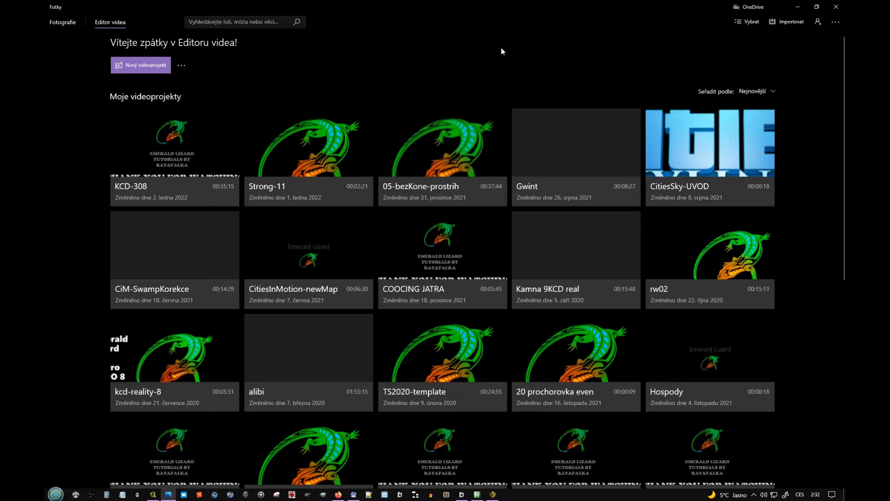
left_click(445, 163)
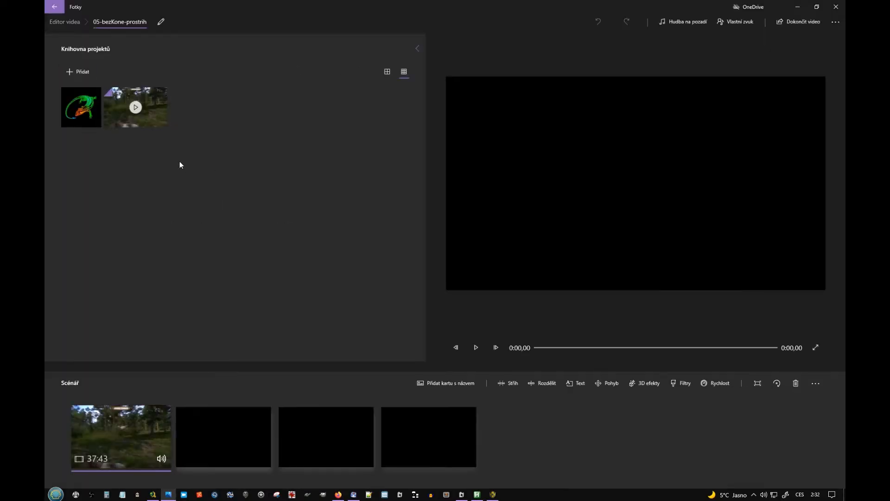
left_click(154, 112)
key("Delete")
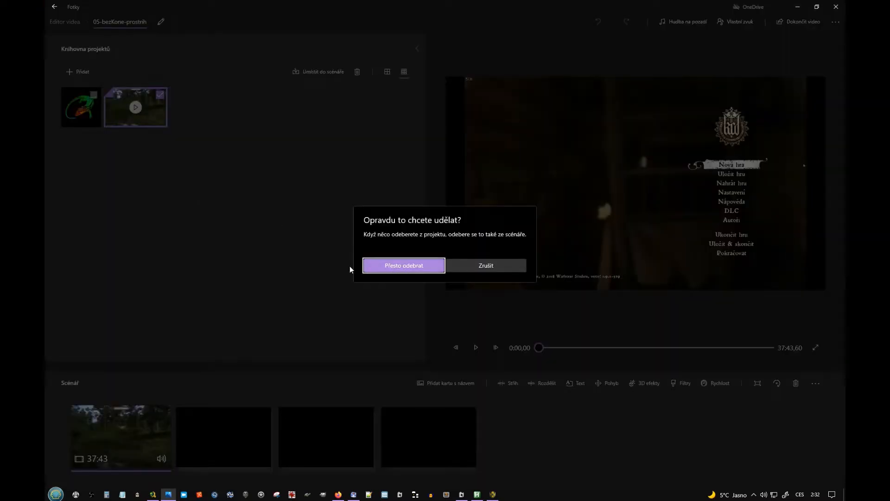
left_click(404, 266)
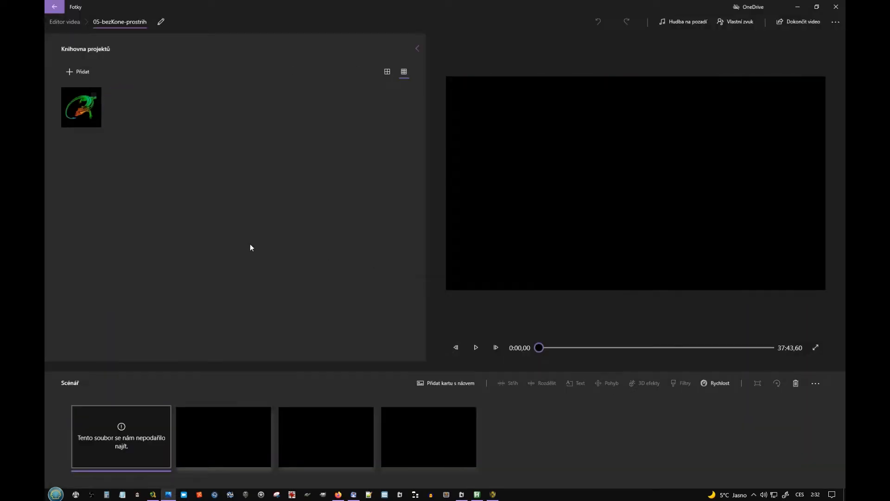
key("Delete")
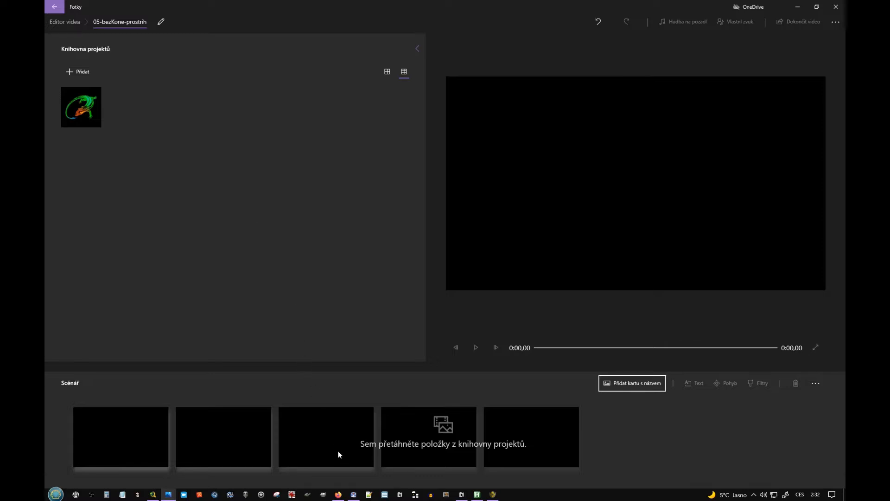
left_click(354, 495)
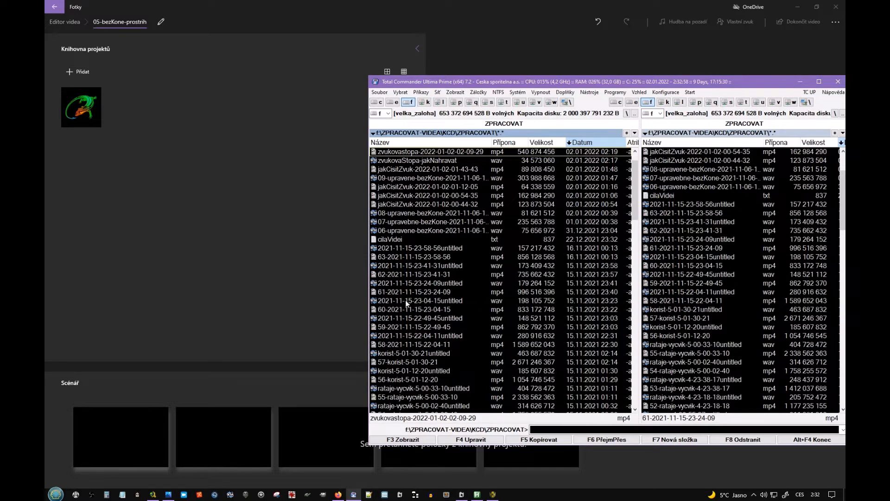
scroll(451, 313, "down", 10)
scroll(450, 312, "down", 10)
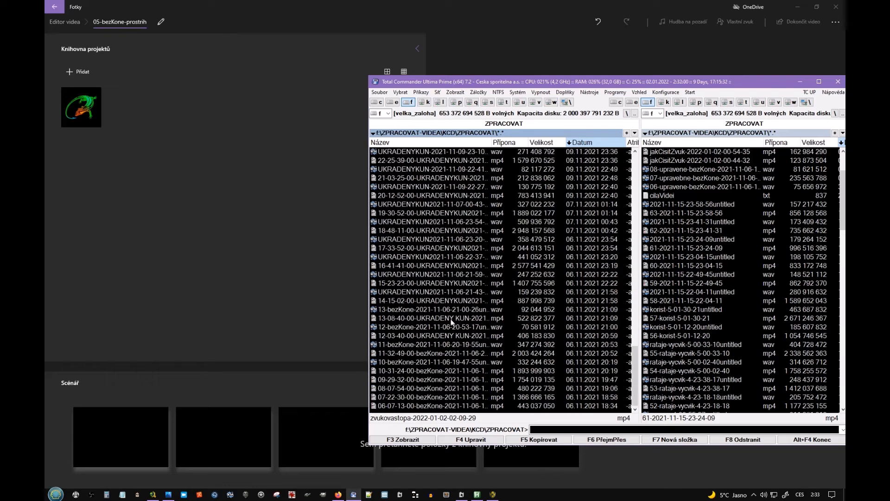
left_click(407, 408)
left_click_drag(407, 409, 234, 274)
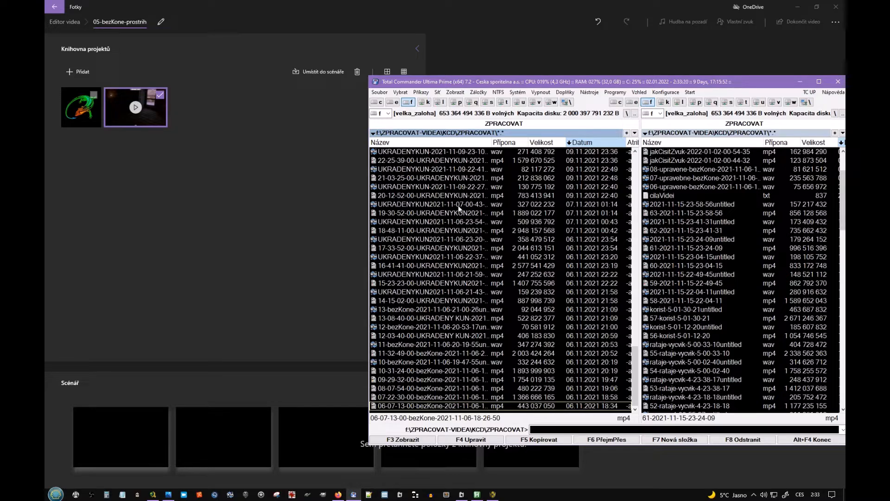
left_click(221, 251)
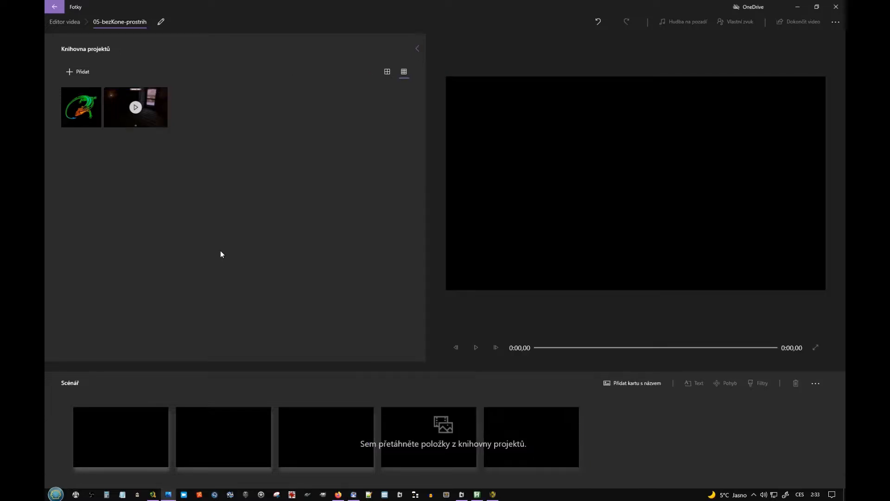
left_click(148, 105)
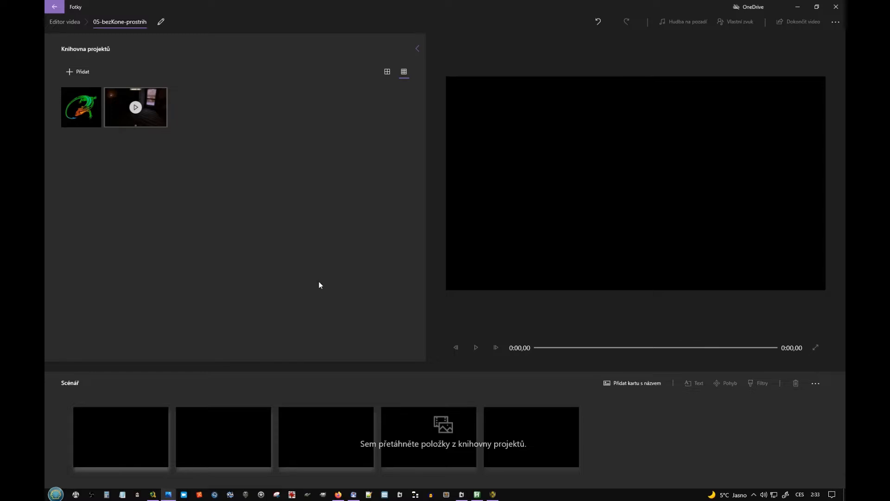
left_click_drag(145, 120, 137, 447)
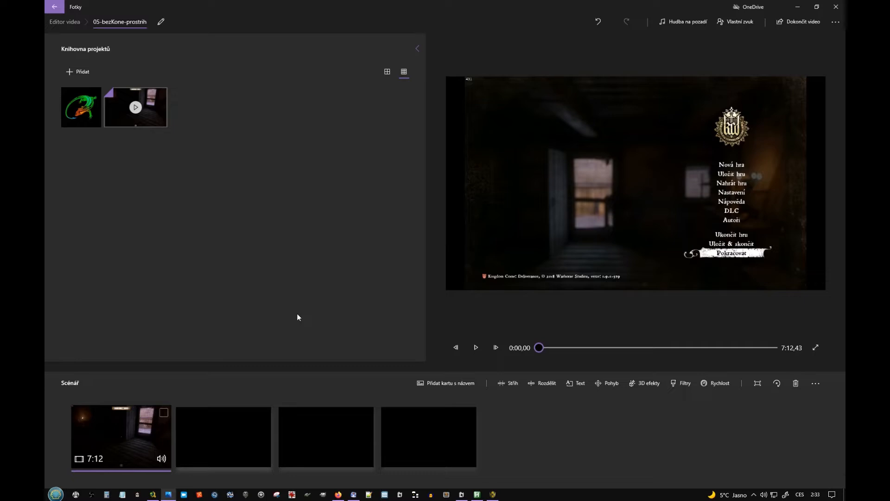
left_click(741, 24)
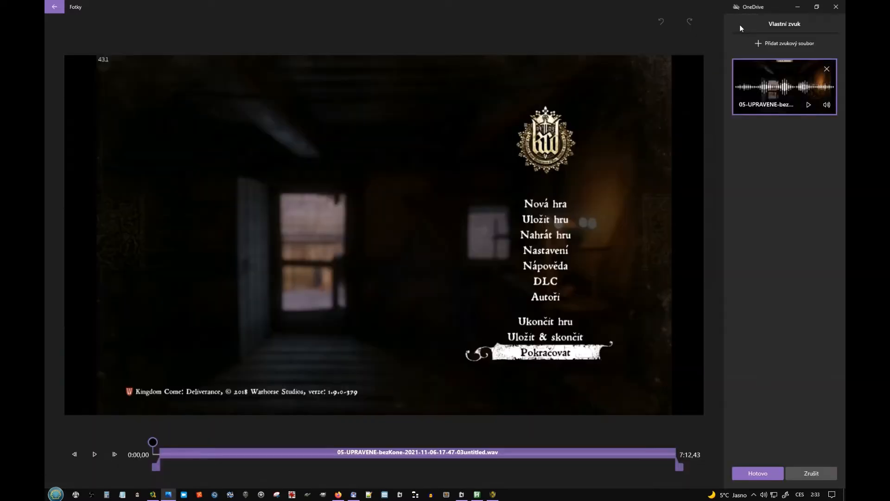
left_click(827, 68)
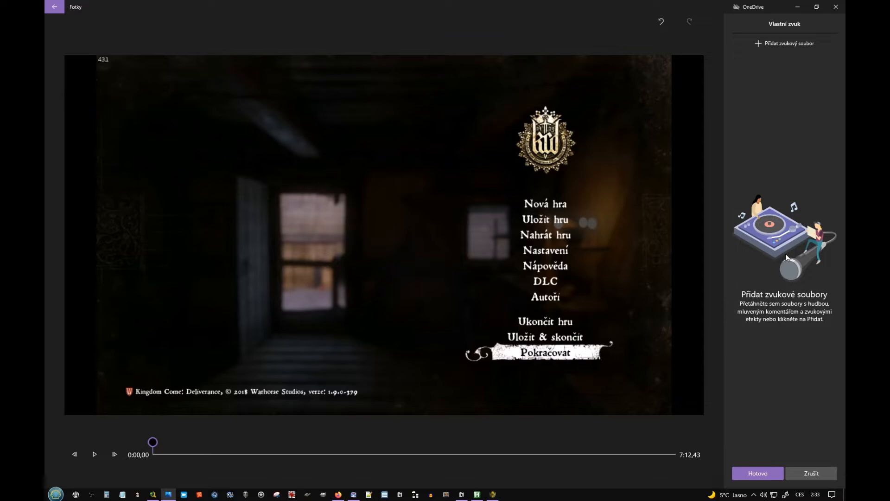
left_click(790, 48)
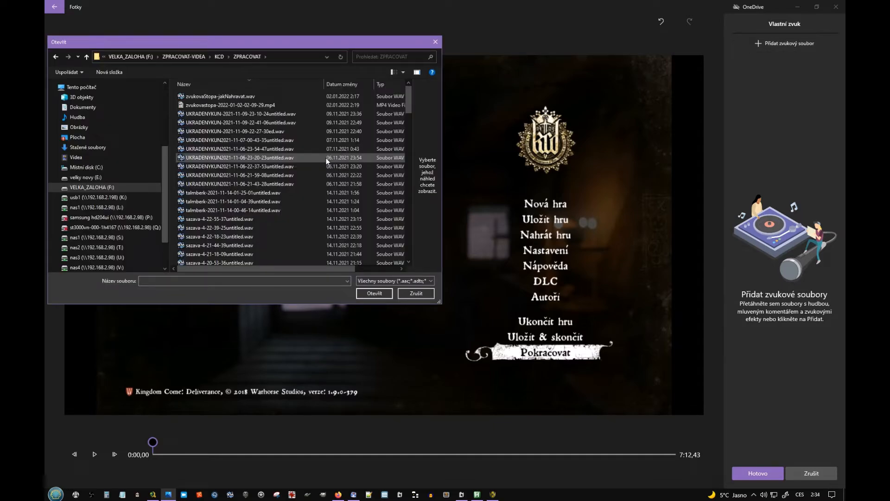
scroll(268, 188, "down", 10)
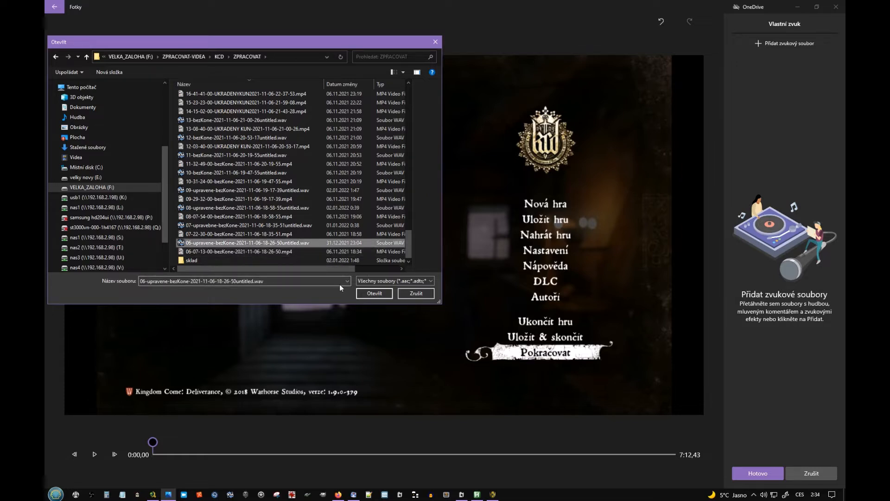
left_click(374, 293)
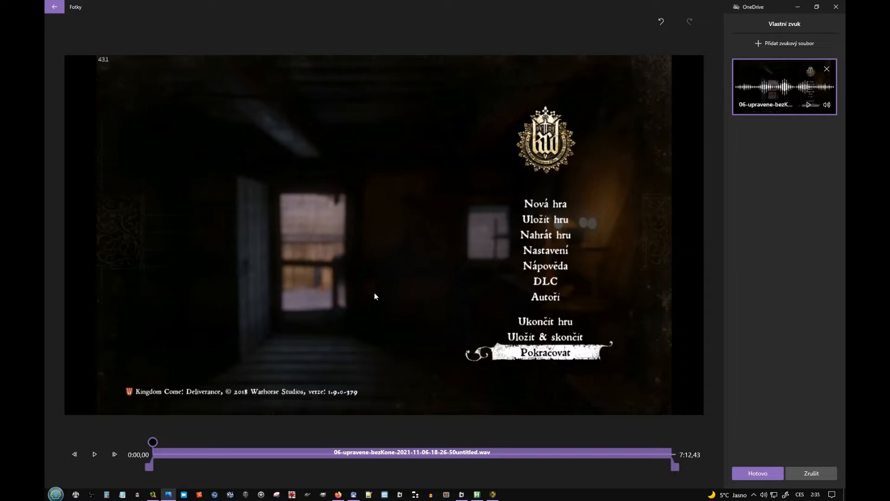
- Shift the custom audio track slightly later against the video, play the opening seconds to check sync, and return to the start
left_click_drag(175, 453, 232, 449)
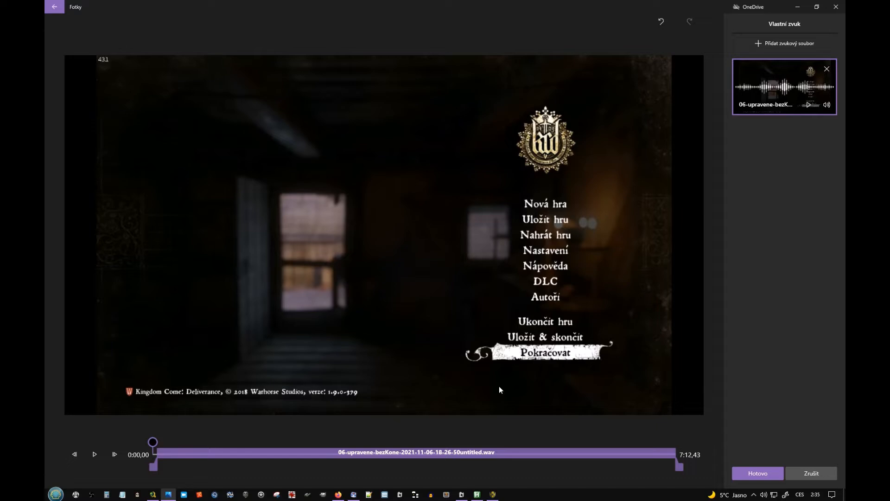
left_click_drag(195, 454, 204, 455)
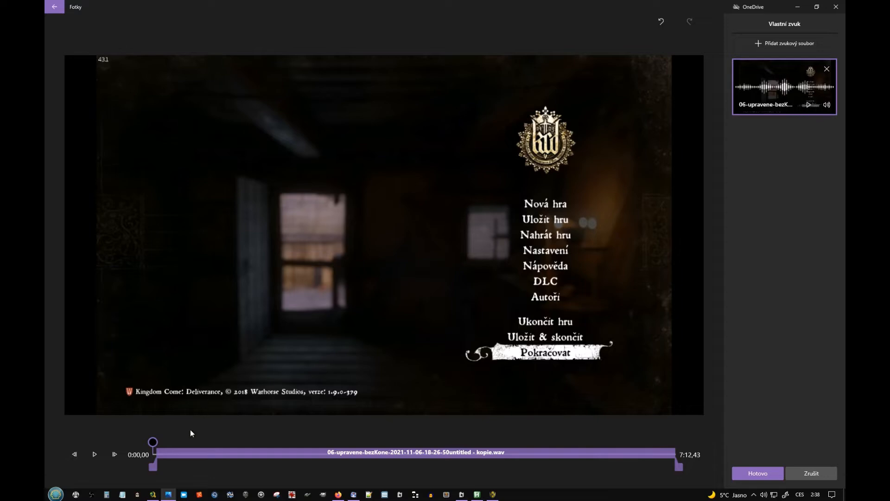
left_click(94, 454)
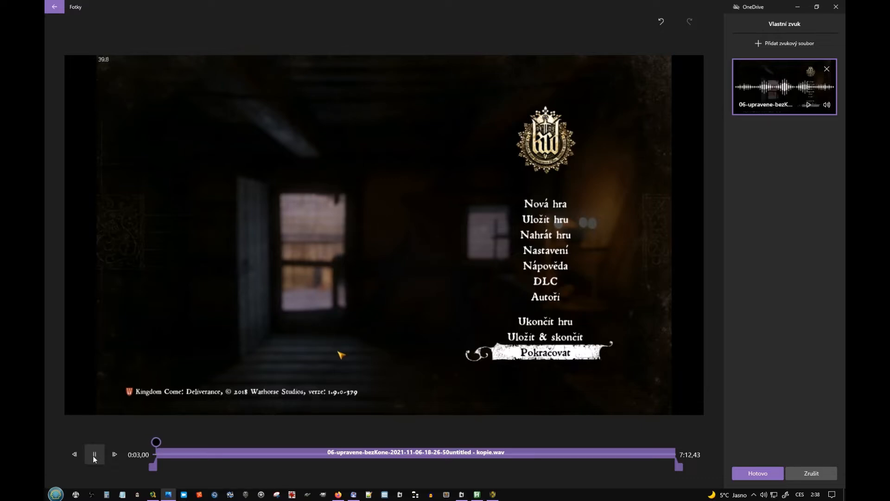
left_click(94, 458)
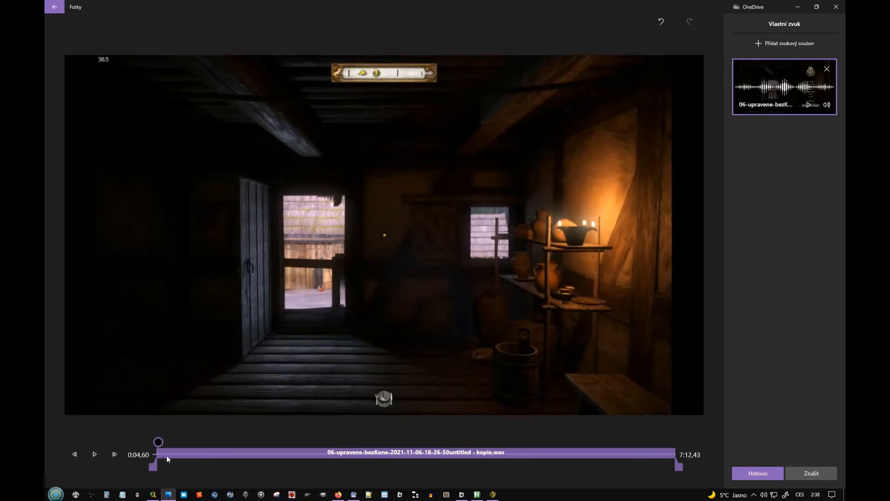
left_click_drag(157, 443, 148, 443)
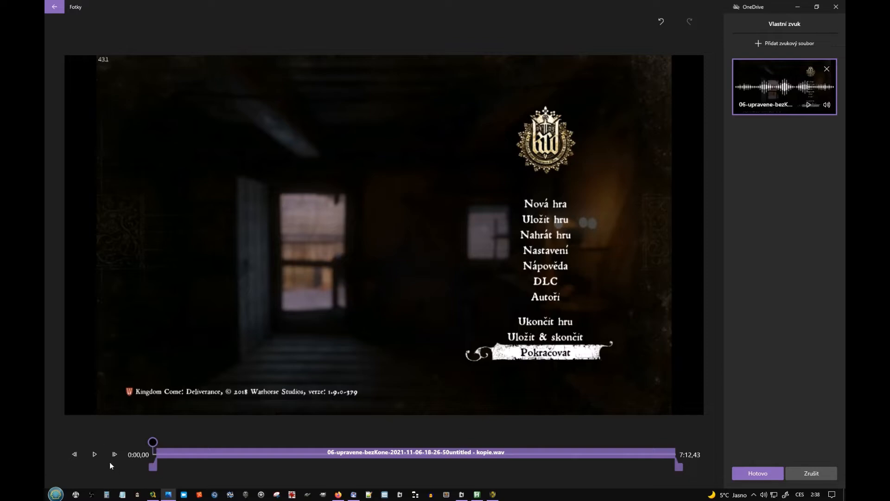
- Try moving the audio track a few seconds later and replay the opening to judge its sync with the video
left_click(93, 456)
left_click(95, 456)
left_click_drag(681, 469, 677, 468)
left_click_drag(252, 450, 322, 456)
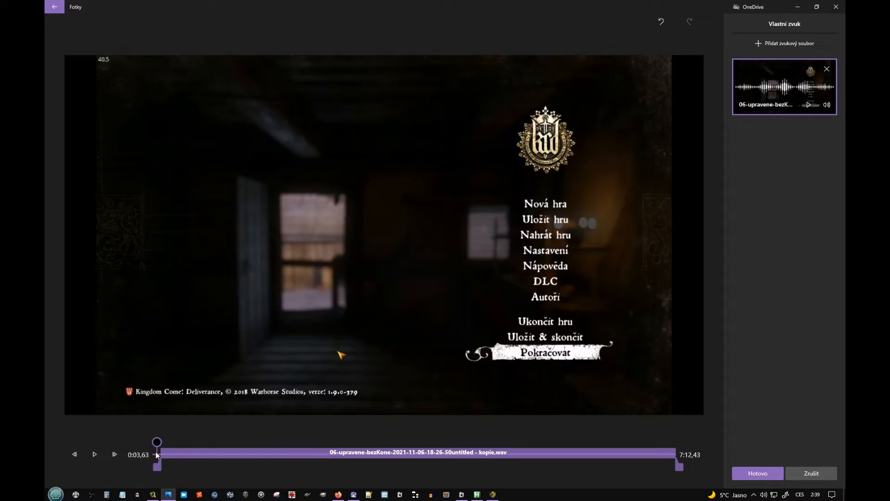
left_click(96, 454)
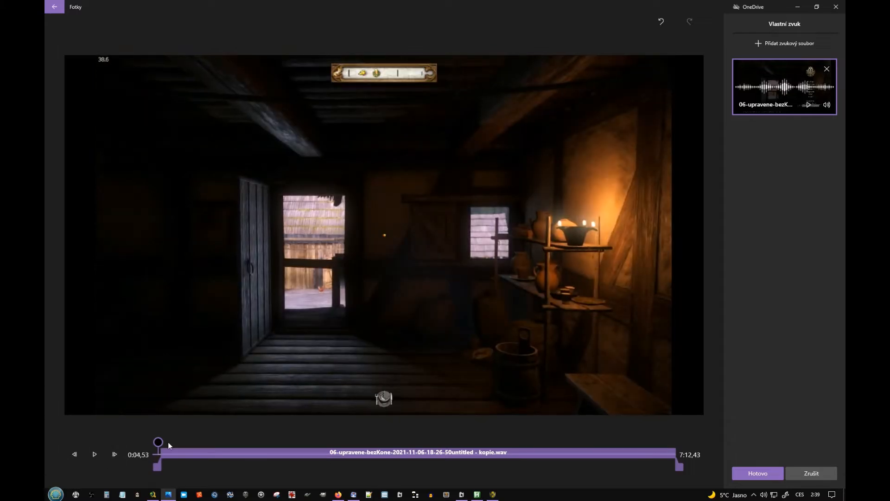
- Try shifting the audio track earlier in small amounts, replaying the transition from the game menu after each shift
left_click_drag(170, 455, 154, 443)
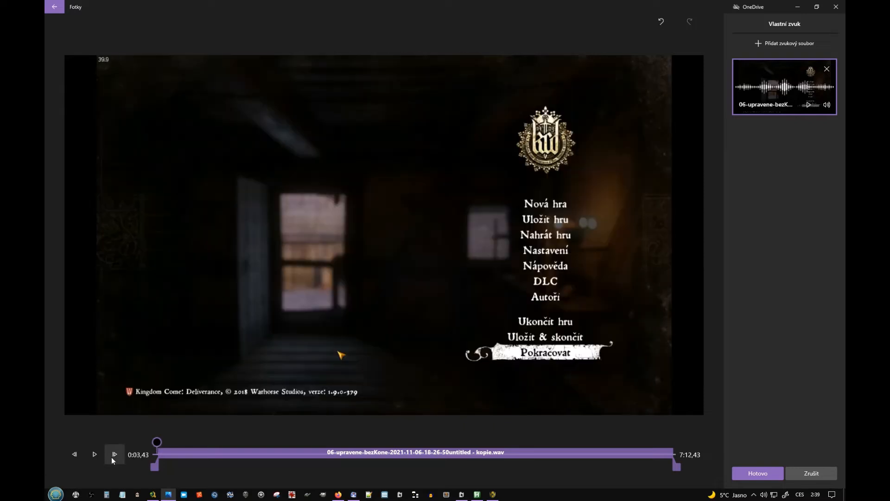
left_click(96, 455)
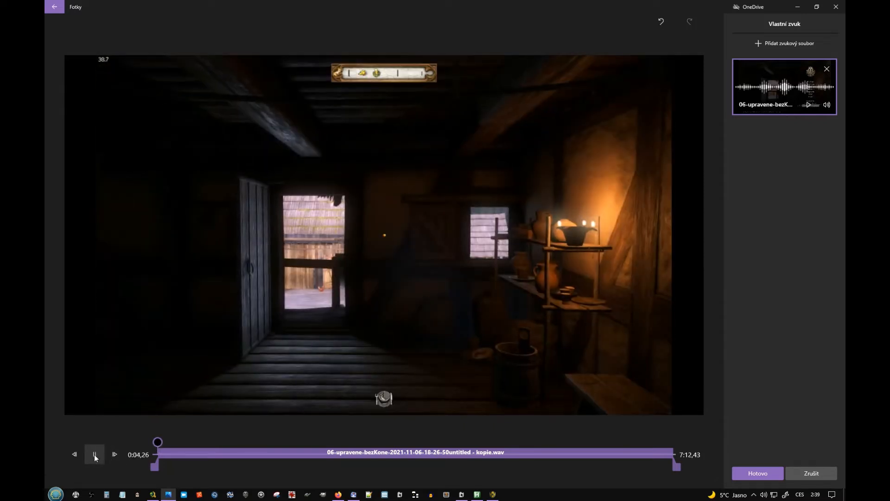
left_click(95, 455)
left_click_drag(157, 443, 154, 444)
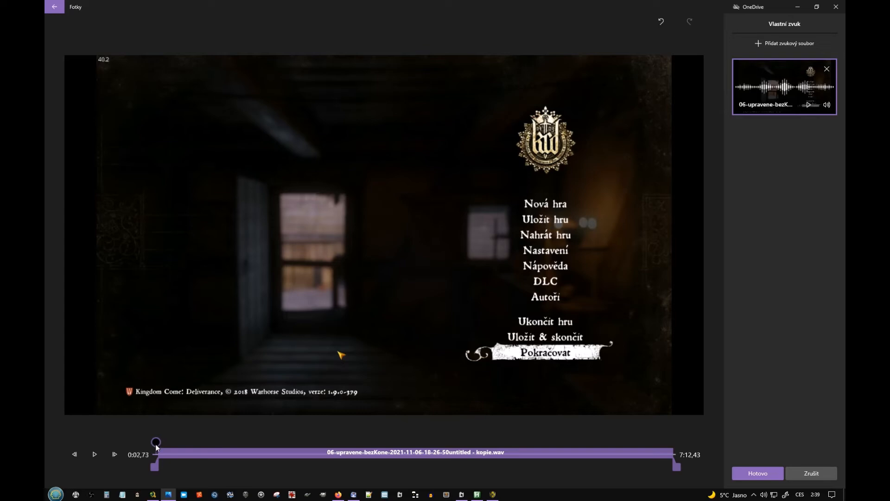
left_click(99, 456)
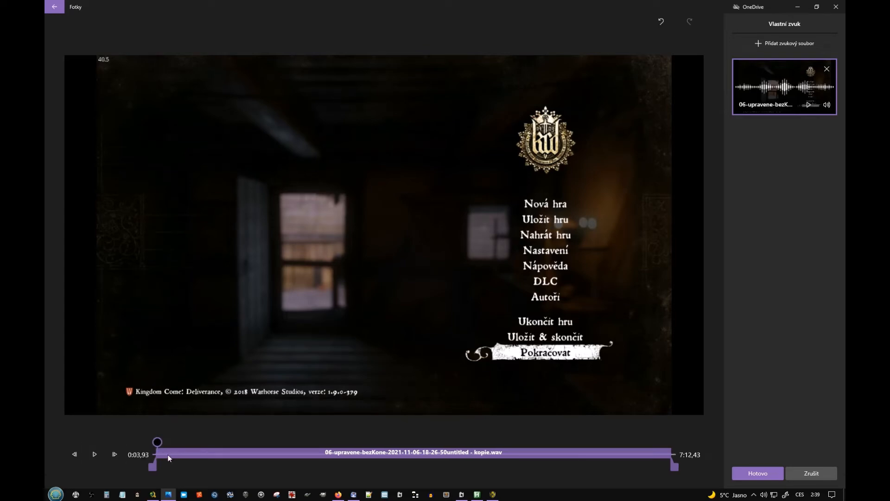
- Try nudging the audio track slightly later in small moves, replaying the first five seconds after each one
left_click_drag(168, 458, 152, 444)
left_click(97, 455)
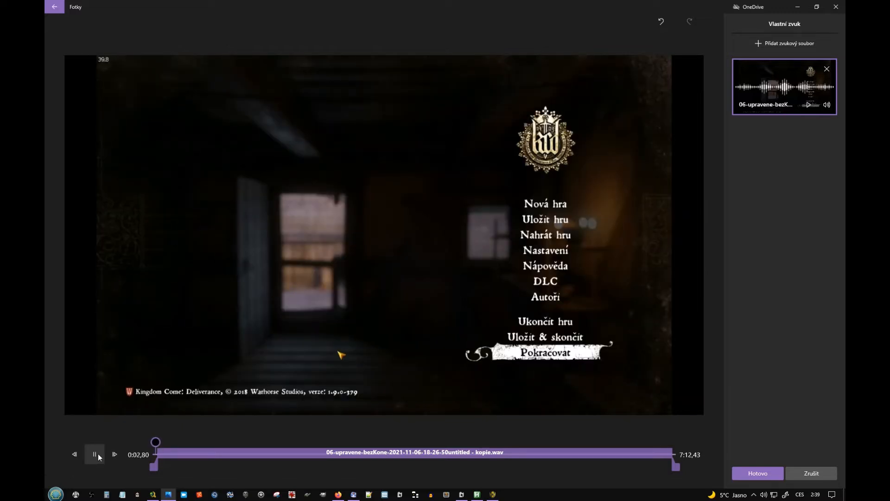
left_click(98, 453)
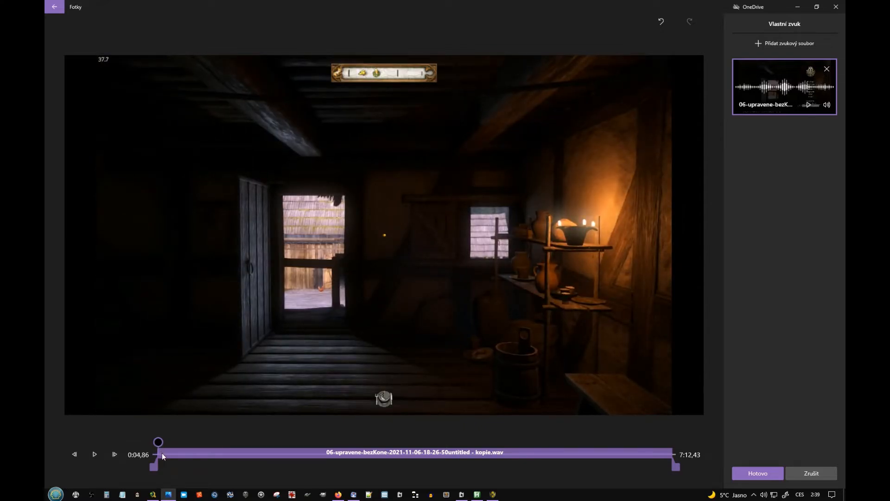
left_click_drag(158, 442, 154, 441)
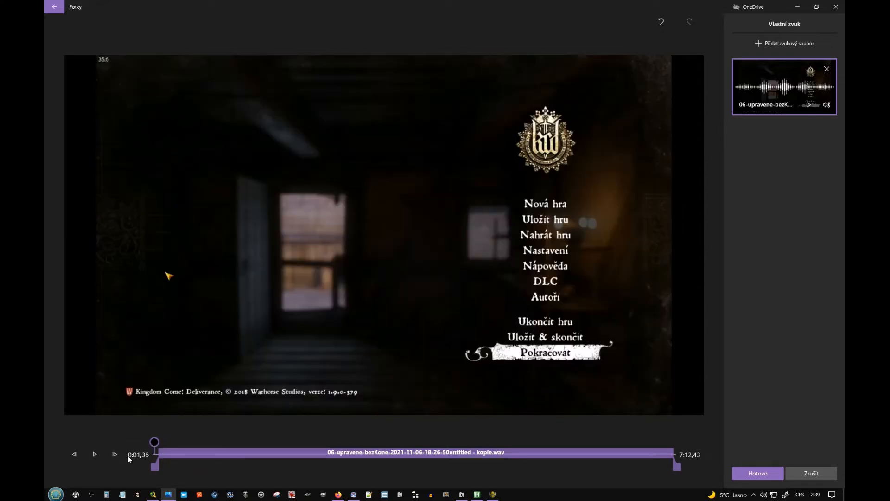
left_click(94, 455)
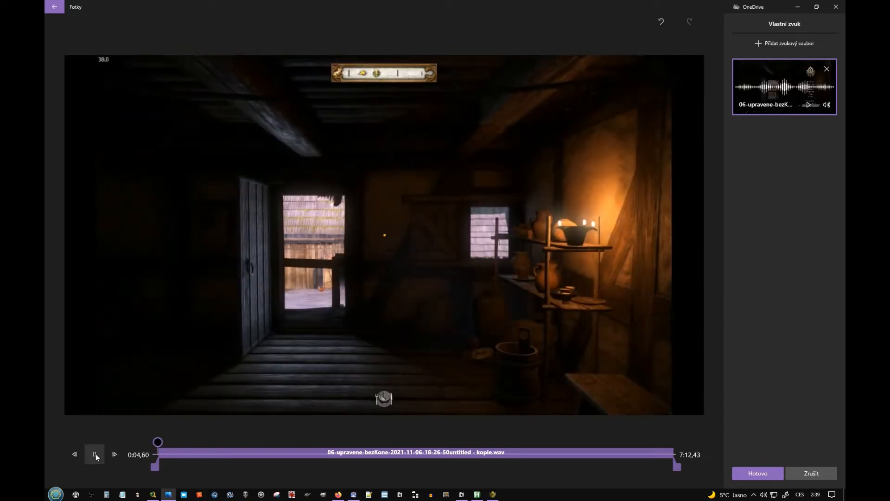
left_click(95, 454)
- Fine-tune the audio track's start with small shifts while replaying the opening, and move the playhead to about 1:38
mouse_move(159, 443)
left_mouse_down()
mouse_move(163, 452)
mouse_move(153, 443)
left_mouse_up()
left_click(98, 455)
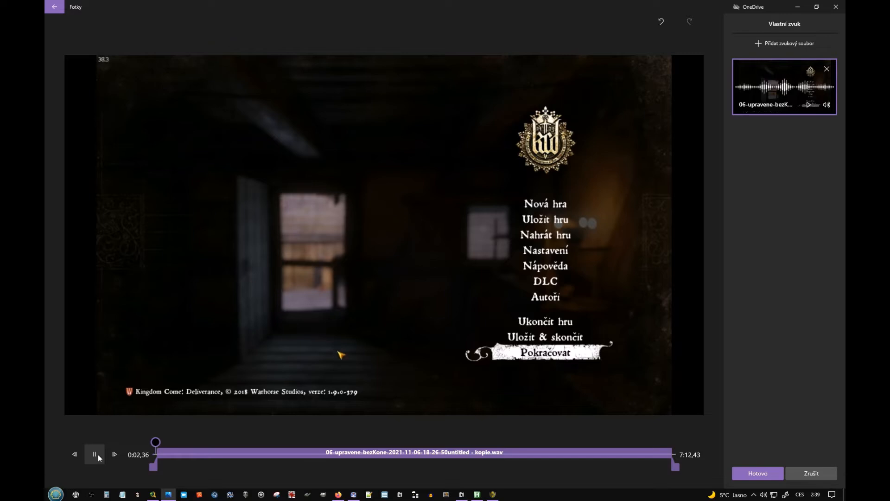
left_click(98, 454)
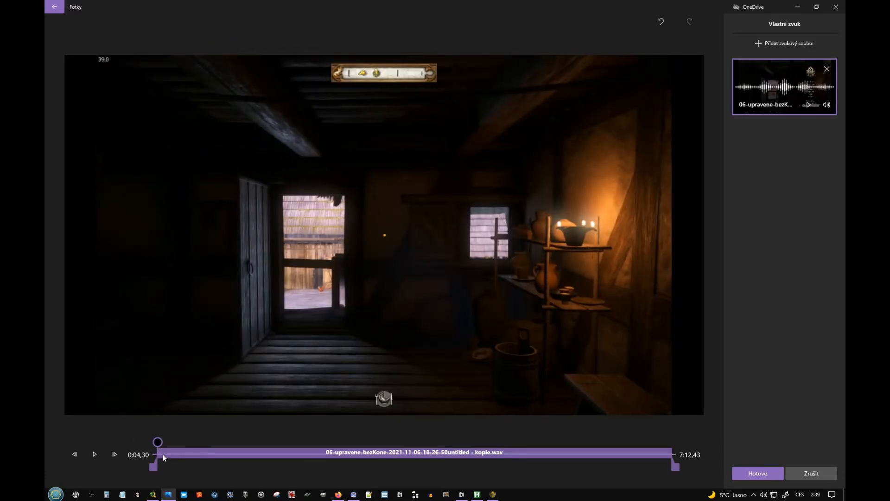
mouse_move(158, 442)
left_mouse_down()
mouse_move(186, 441)
mouse_move(155, 446)
left_mouse_up()
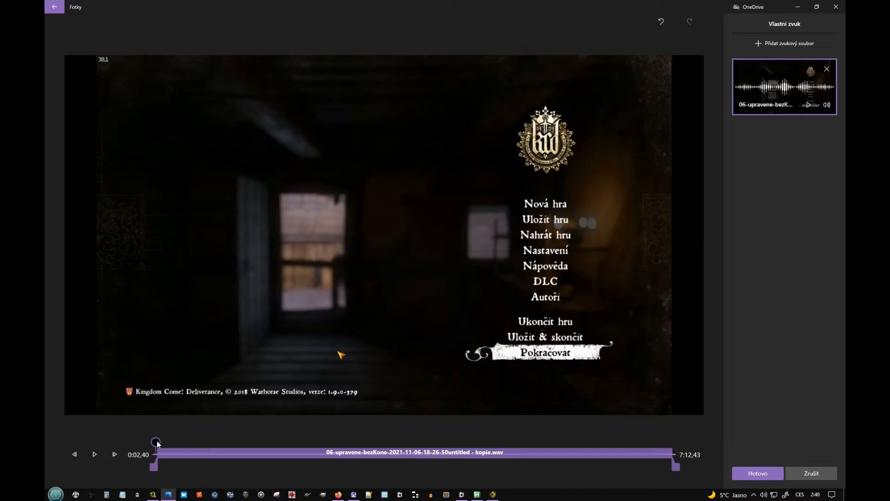
left_click_drag(156, 442, 270, 445)
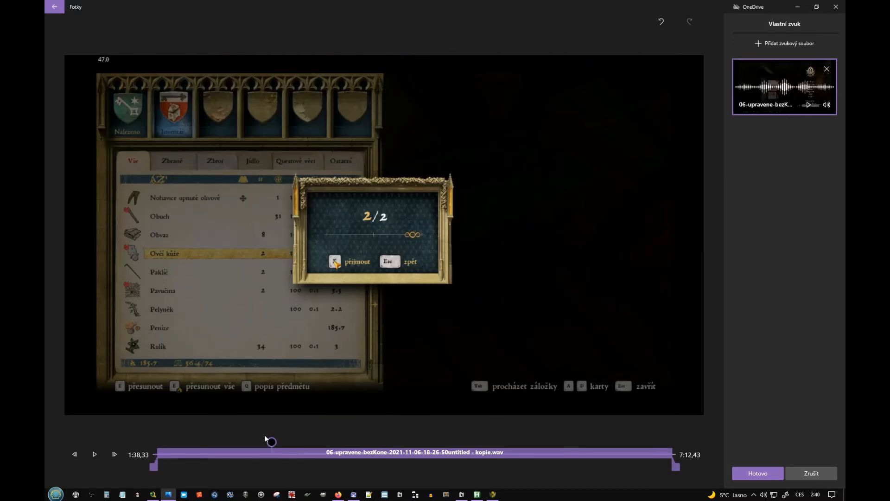
- Replay the video from the beginning to about 0:20 to check the audio track's sync with the picture
left_click_drag(267, 443, 143, 433)
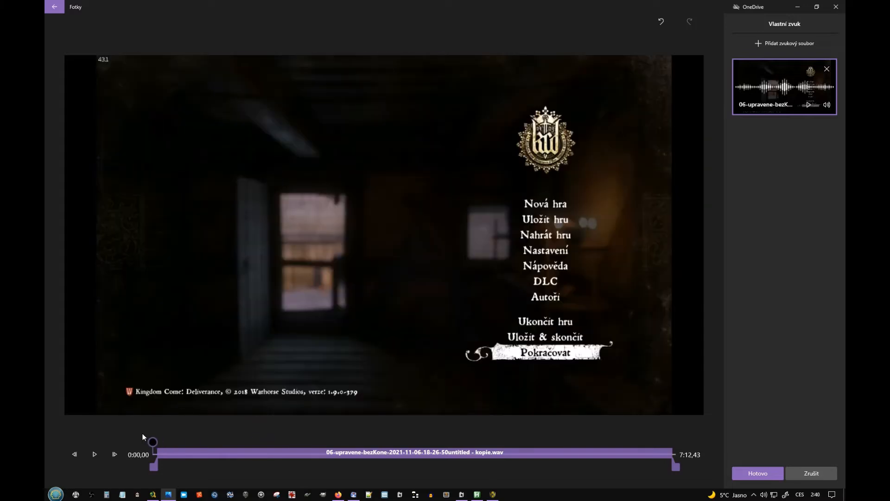
left_click(94, 455)
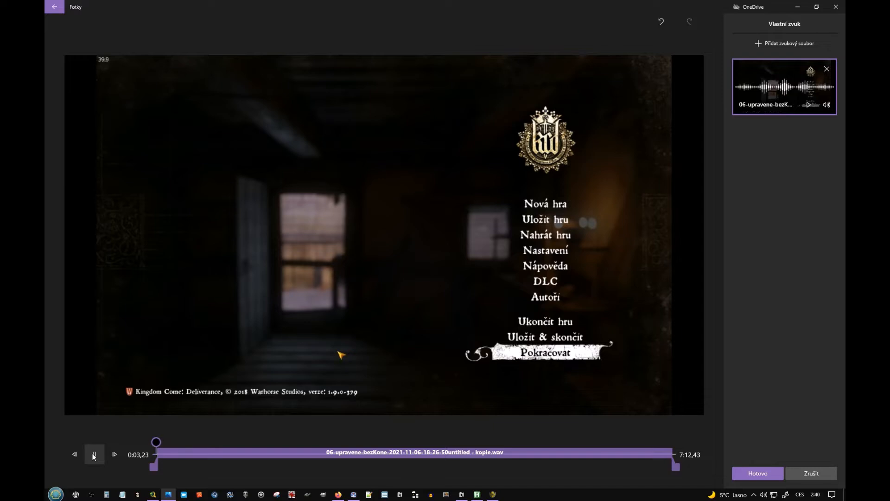
left_click(94, 455)
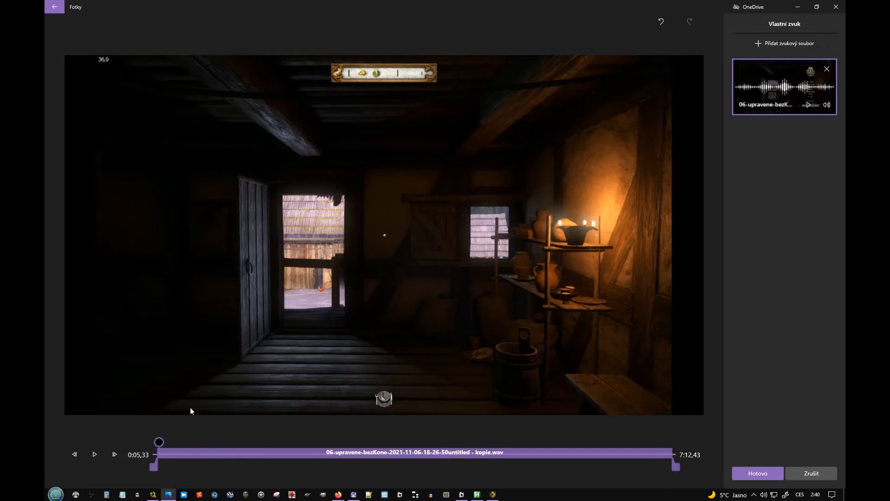
left_click(94, 454)
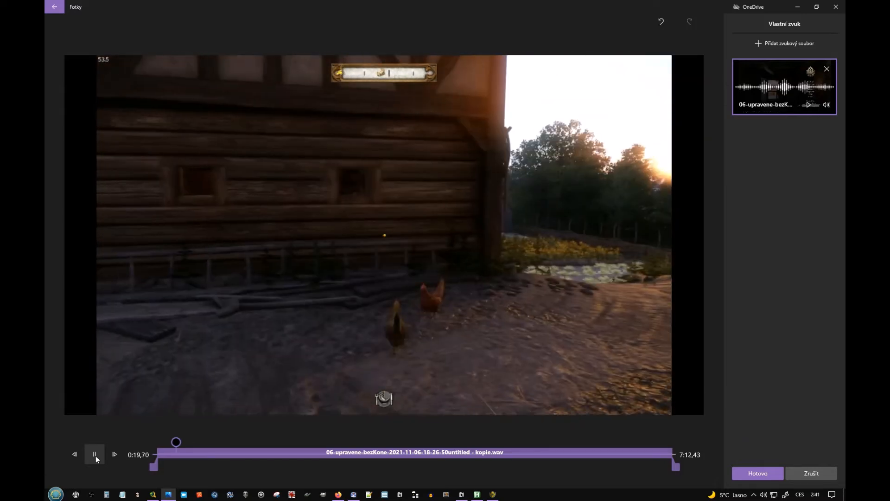
left_click(94, 455)
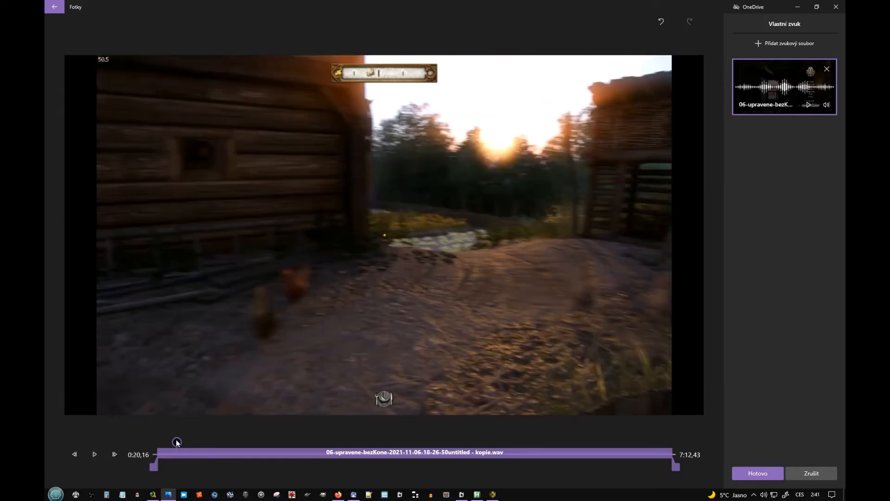
- Play the section from about 1:16 to 1:36 to check the audio sync up to the inventory scene
left_click_drag(176, 442, 245, 442)
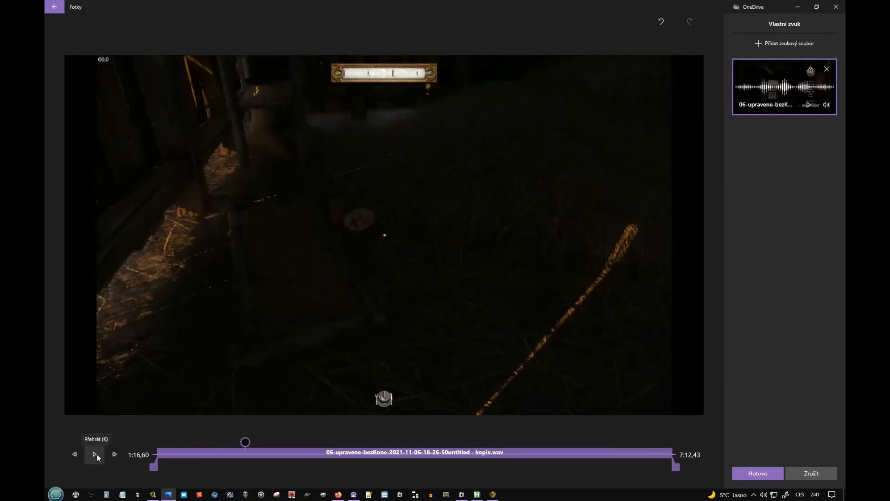
left_click(96, 455)
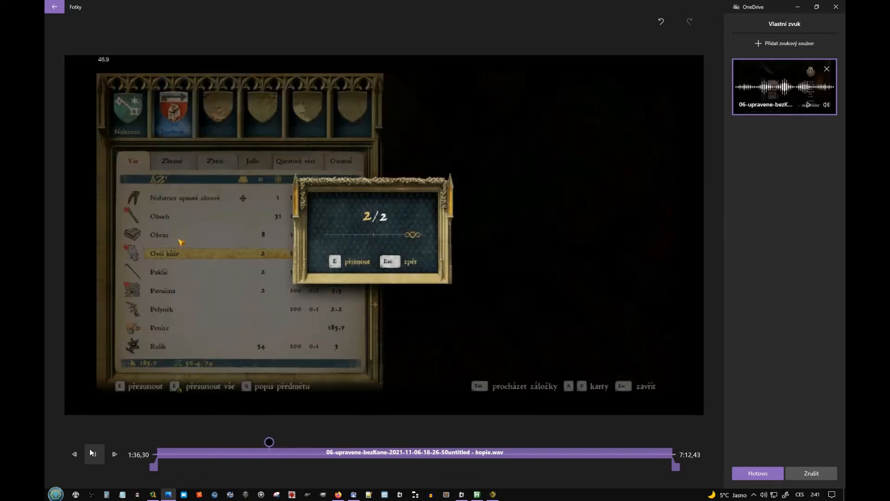
left_click(90, 449)
- Sample playback at several points from the middle of the video to its end to check that the sound stays in sync
left_click_drag(273, 441, 345, 443)
left_click(95, 454)
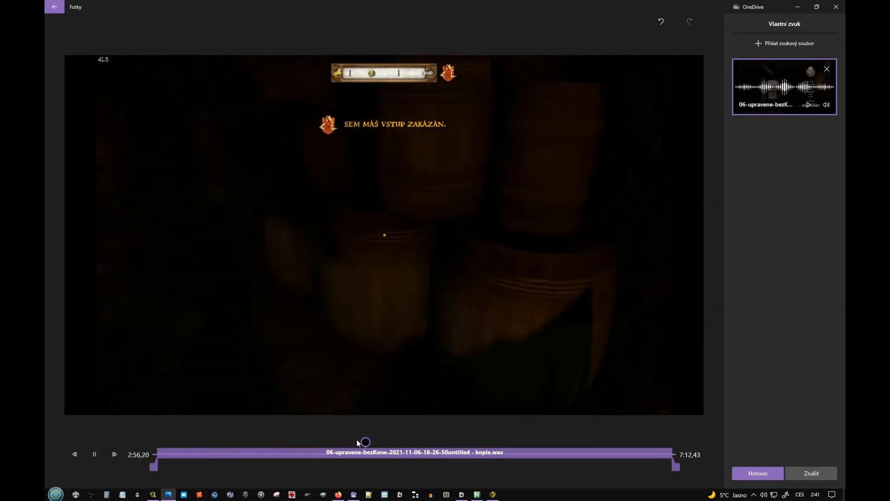
left_click_drag(364, 442, 390, 443)
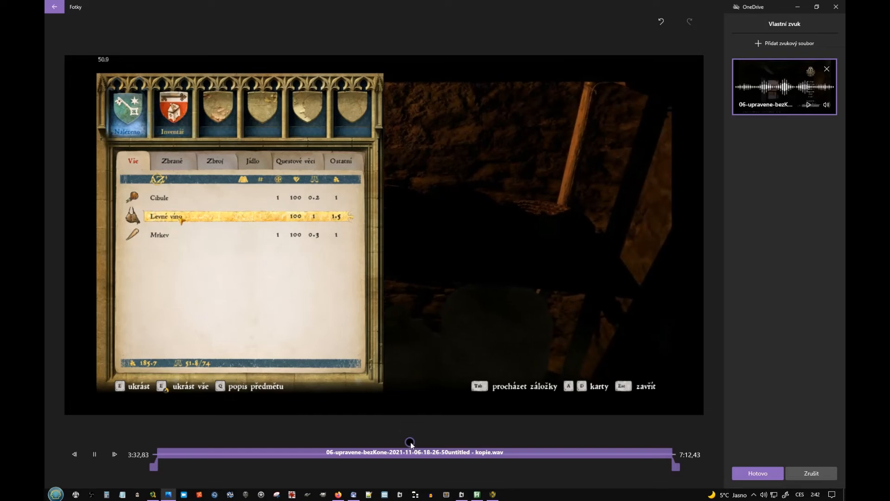
left_click_drag(411, 442, 459, 443)
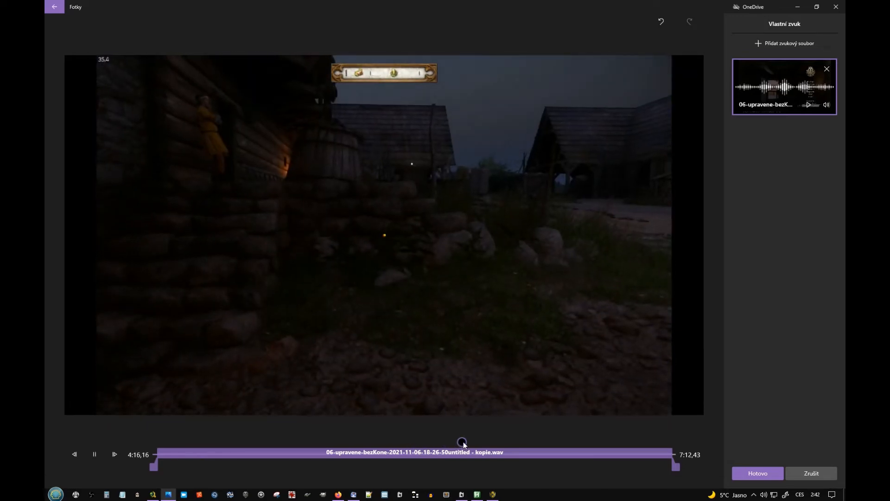
left_click_drag(463, 443, 550, 443)
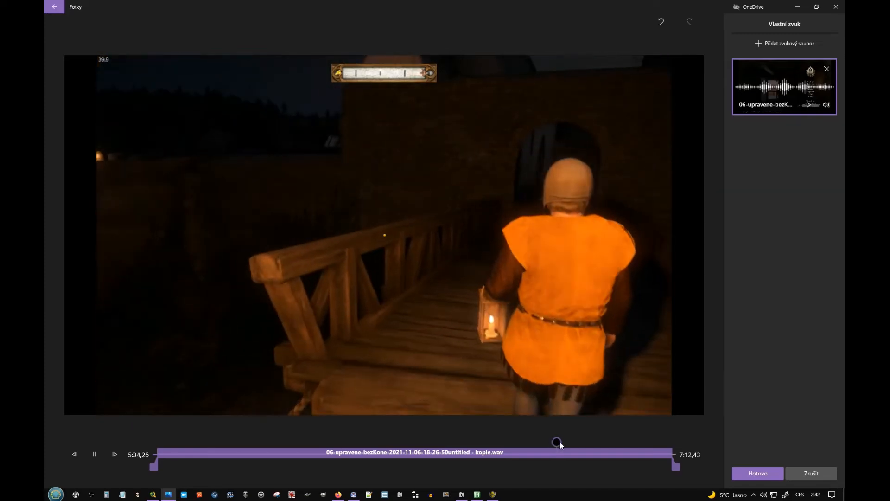
left_click_drag(562, 445, 620, 444)
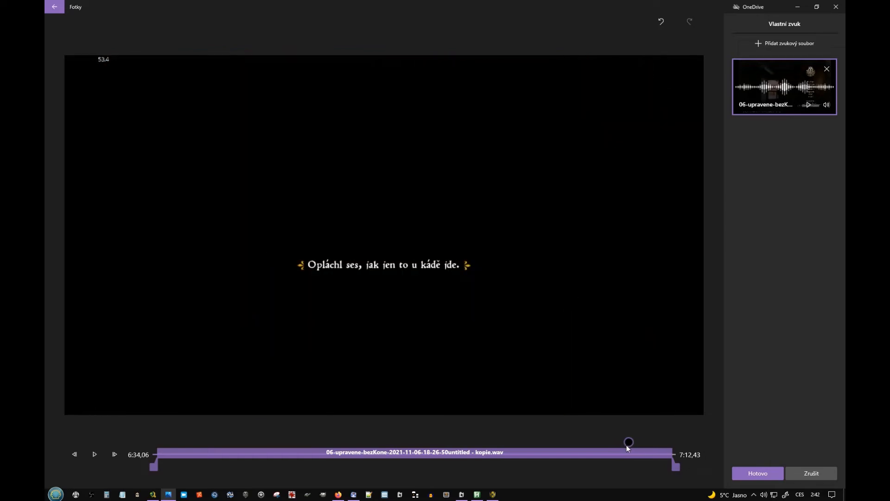
left_click_drag(627, 444, 649, 443)
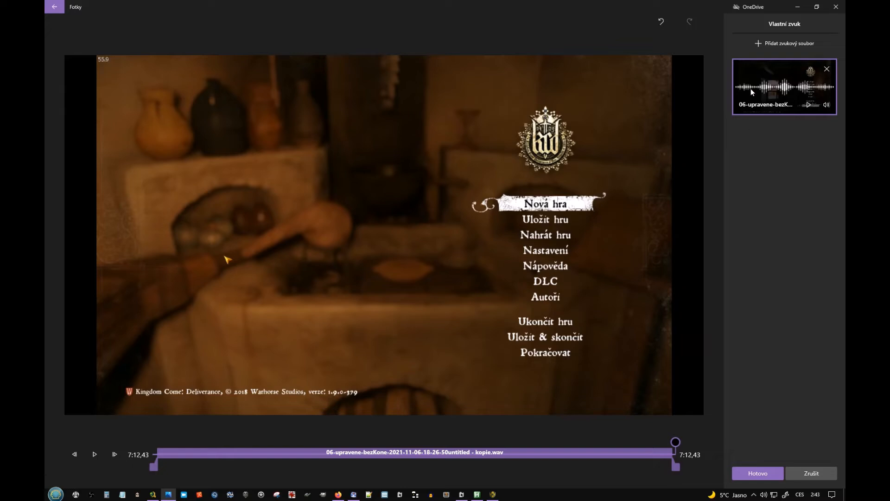
- Set the custom audio track's volume to slightly below 77, return the playhead to the start and apply the custom audio
left_click(826, 104)
left_click_drag(779, 105, 798, 106)
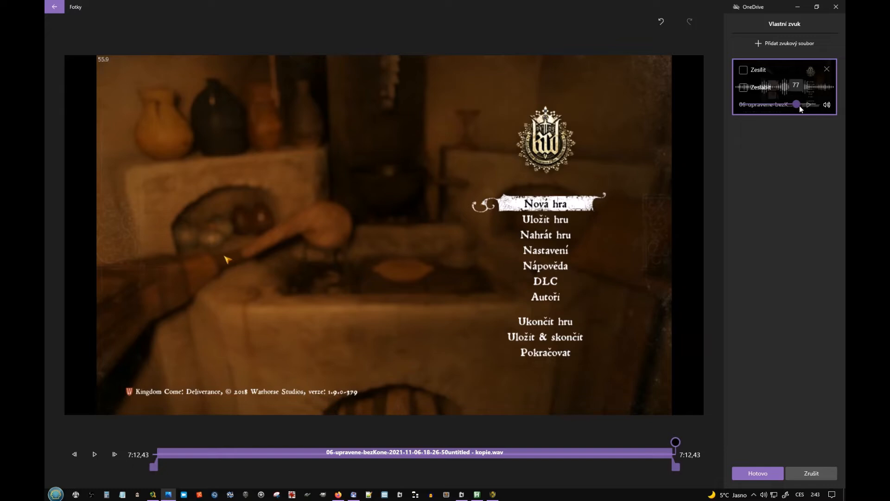
left_click_drag(797, 105, 792, 106)
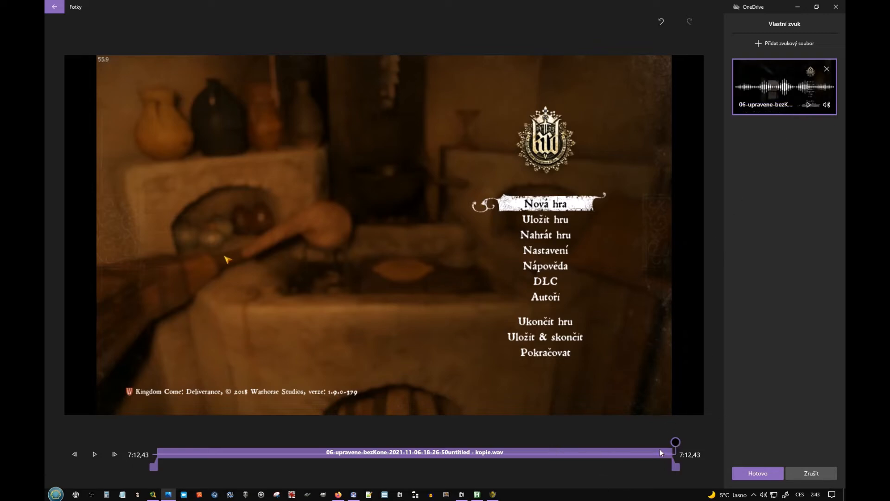
left_click_drag(675, 445, 135, 445)
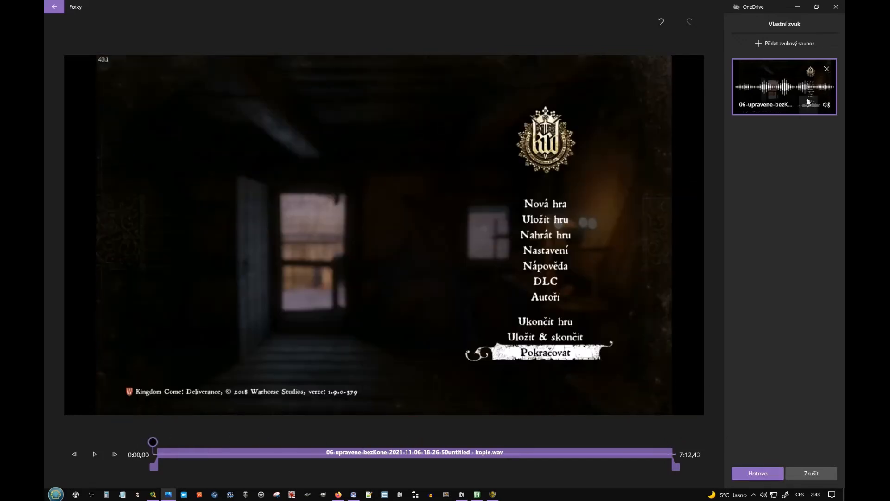
mouse_move(820, 107)
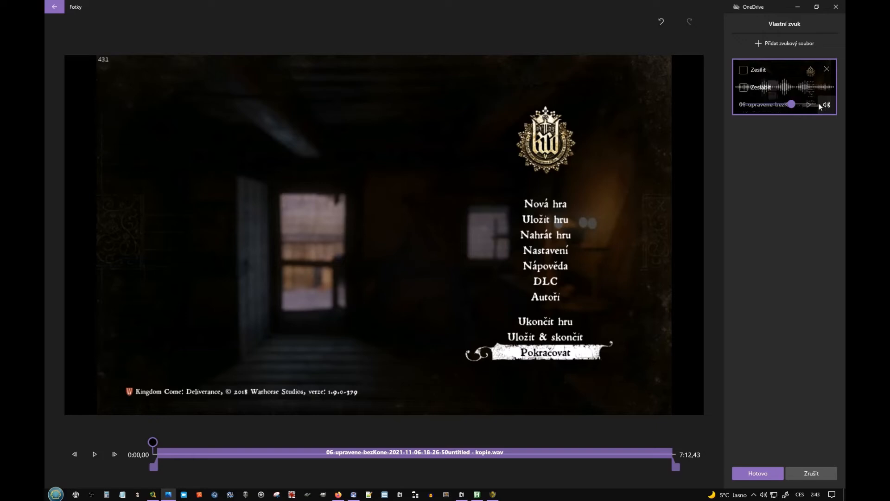
left_click_drag(794, 108, 793, 106)
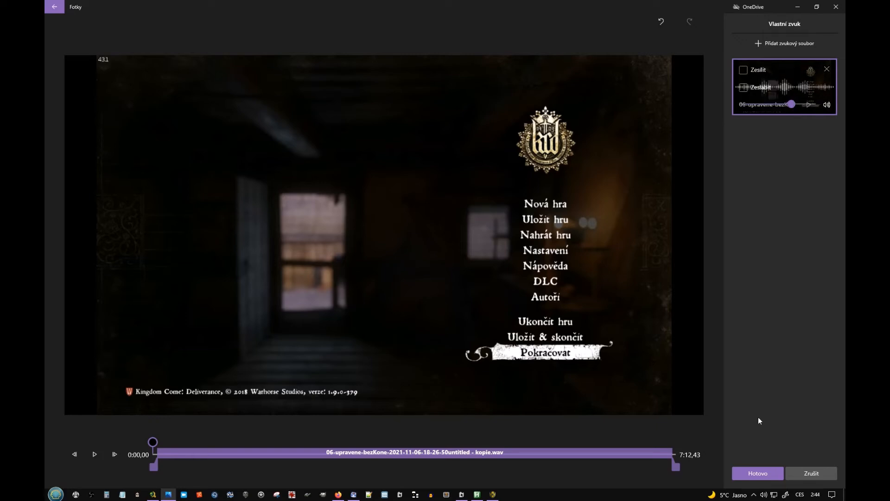
left_click(761, 473)
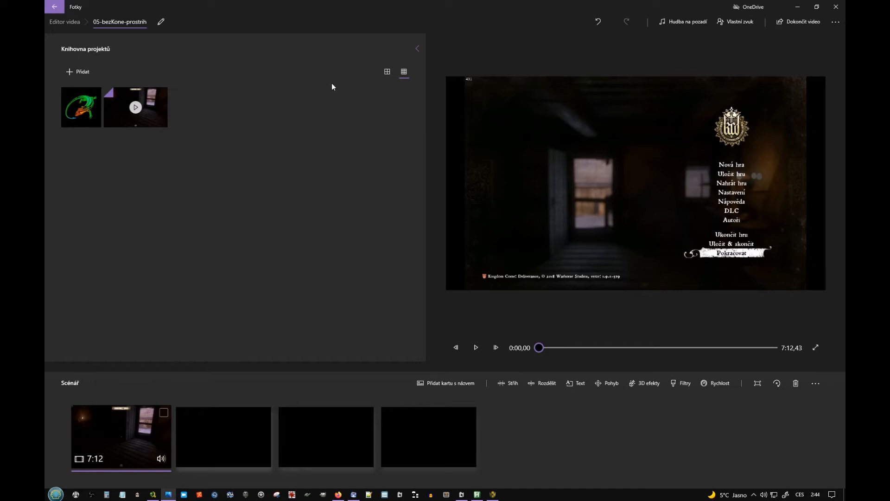
- Rename the project to 06-bezKone-prostrih and start finishing the video at High 1080p quality
left_click(115, 20)
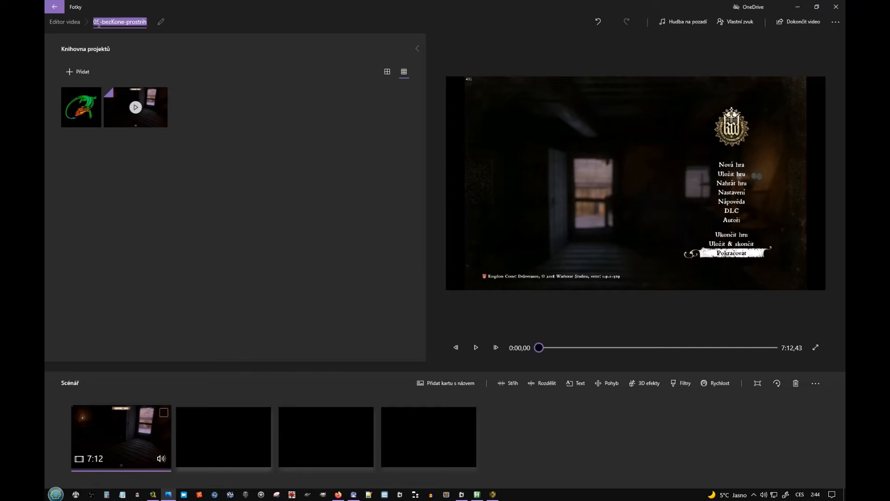
left_click(97, 22)
left_click(806, 24)
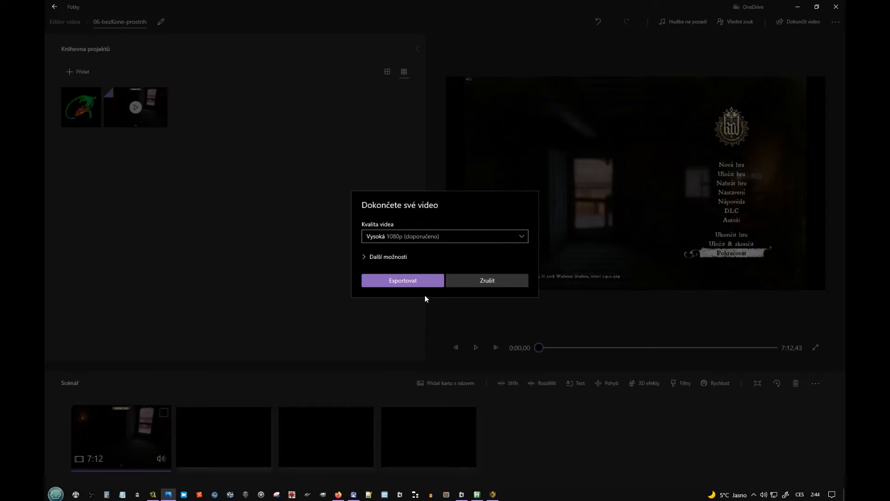
left_click(421, 280)
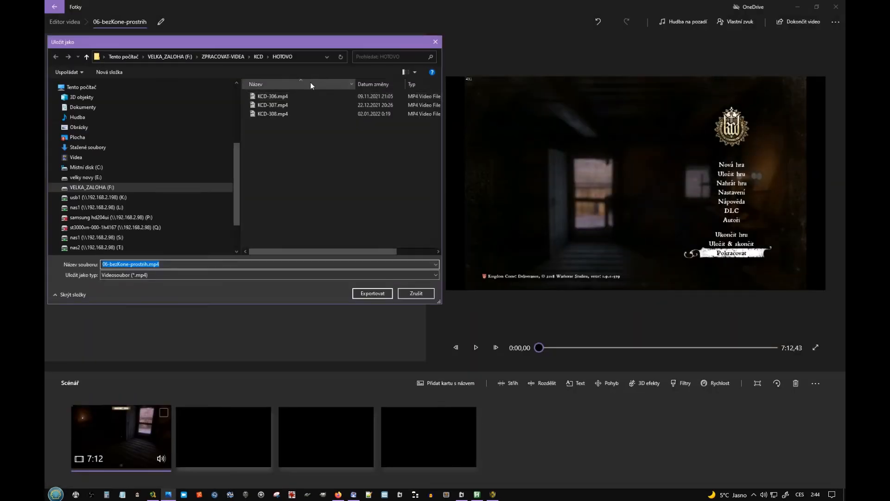
- Export the video as 06-bezKone-prostrih.mp4 into the HOTOVO-pro-strih folder inside KCD
left_click(258, 56)
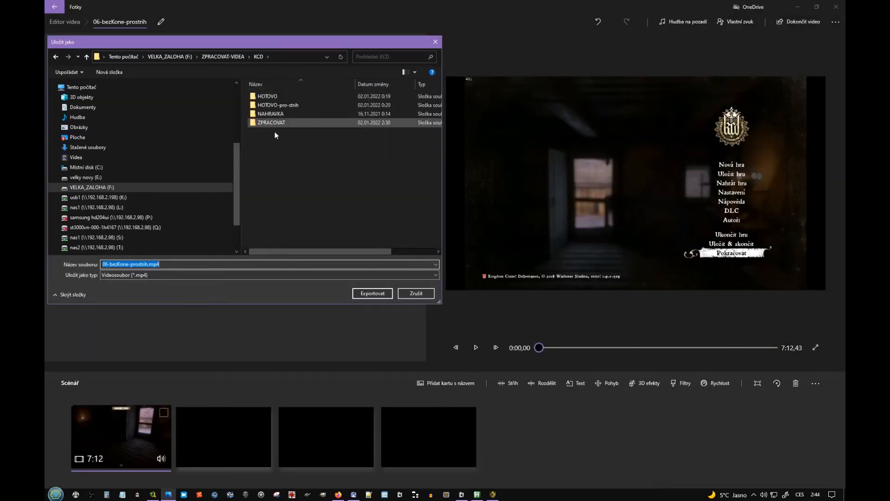
double_click(271, 106)
left_click(271, 108)
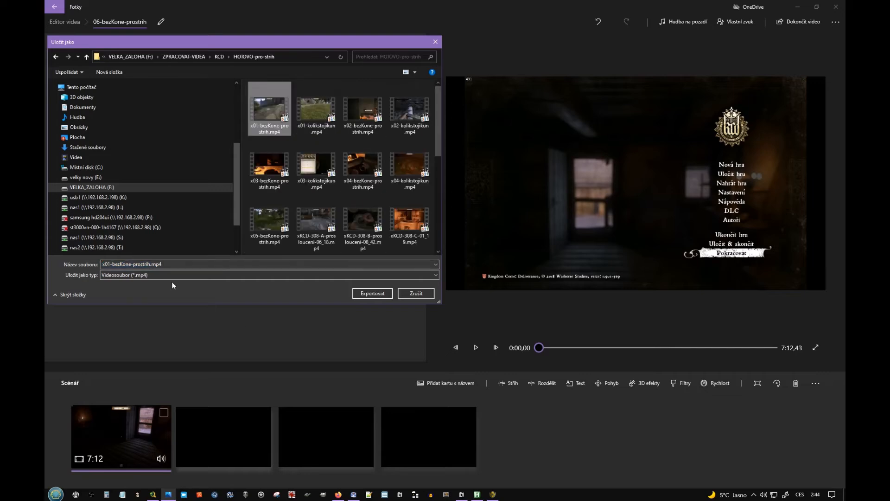
left_click(110, 264)
key("BackSpace")
key("BackSpace")
key("BackSpace")
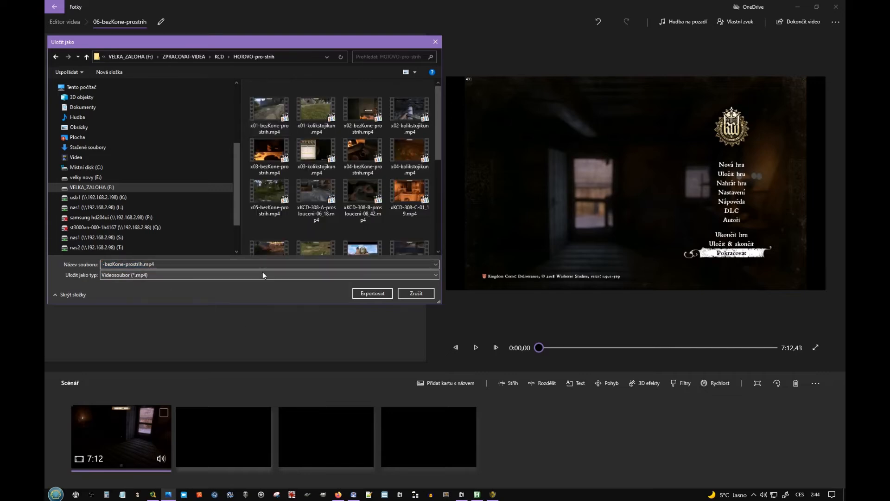
type("06")
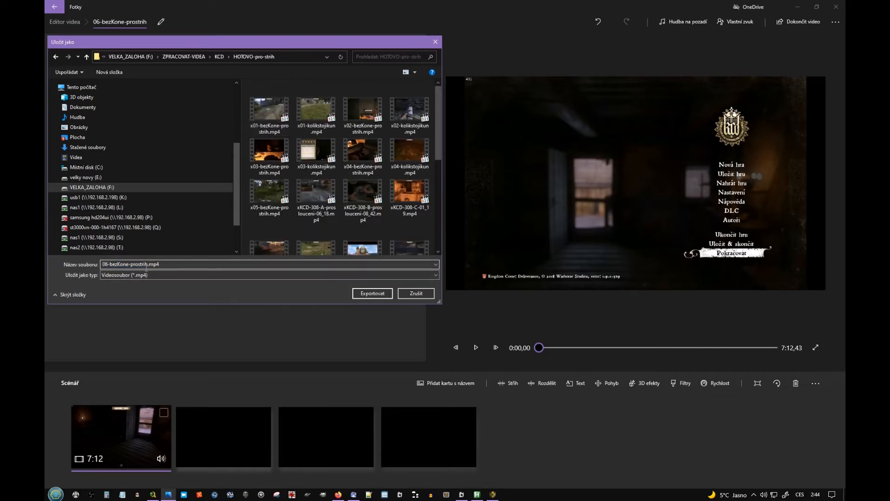
left_click(373, 294)
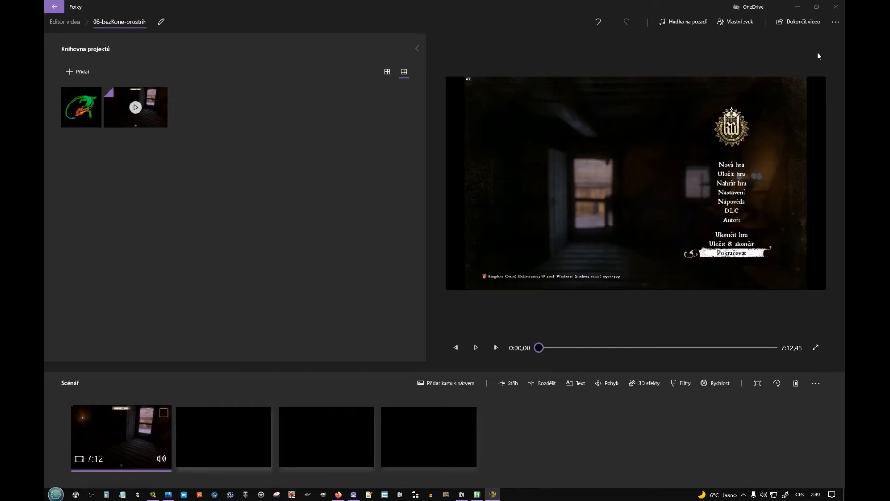
- Minimize the editor and play the exported 06-bezKone-prostrih.mp4 from its beginning in the media player, adjusting the playback volume
left_click(796, 8)
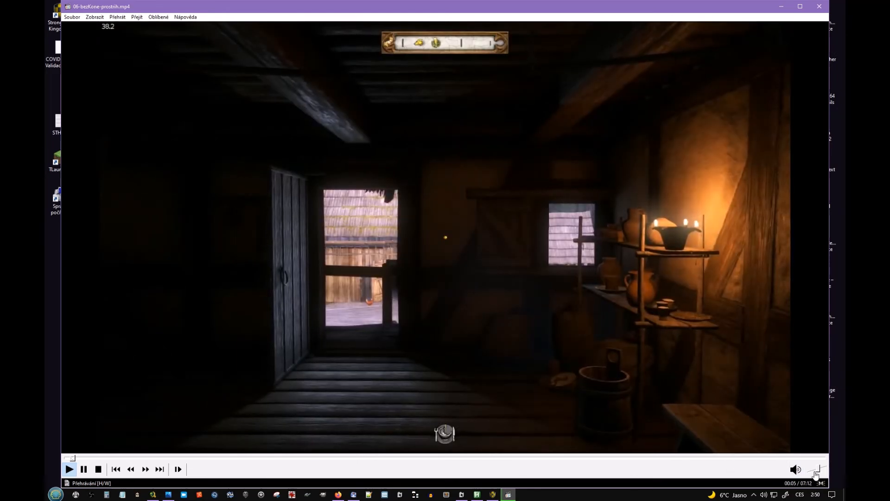
mouse_move(818, 473)
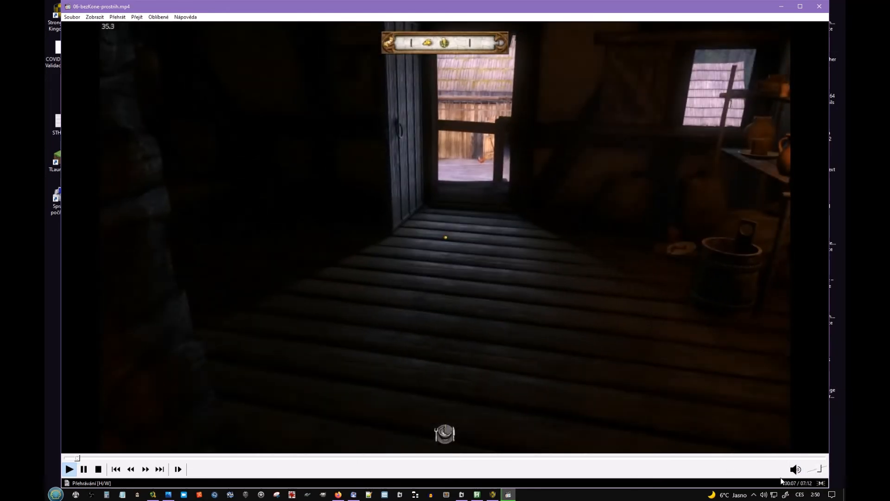
left_click(820, 474)
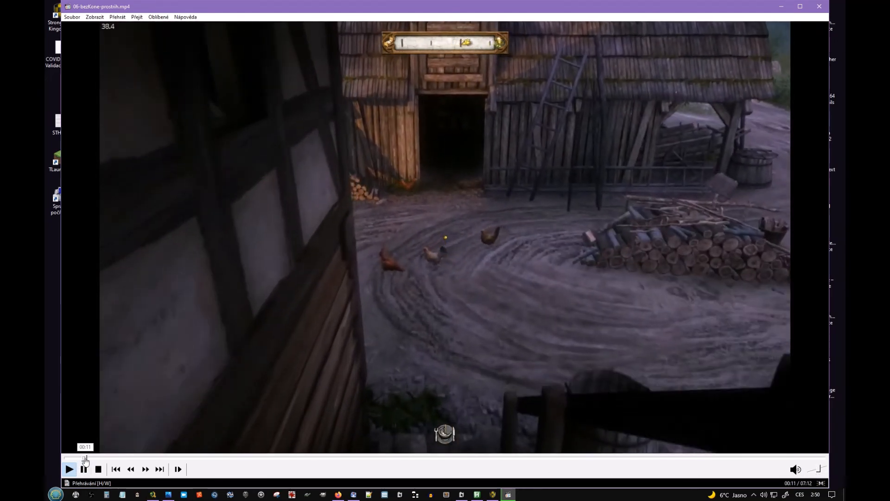
left_click_drag(84, 458, 64, 459)
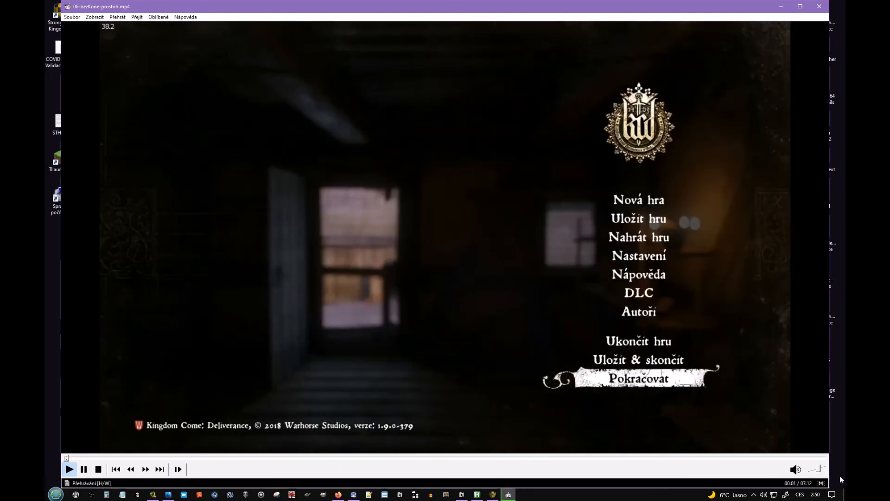
left_click(819, 473)
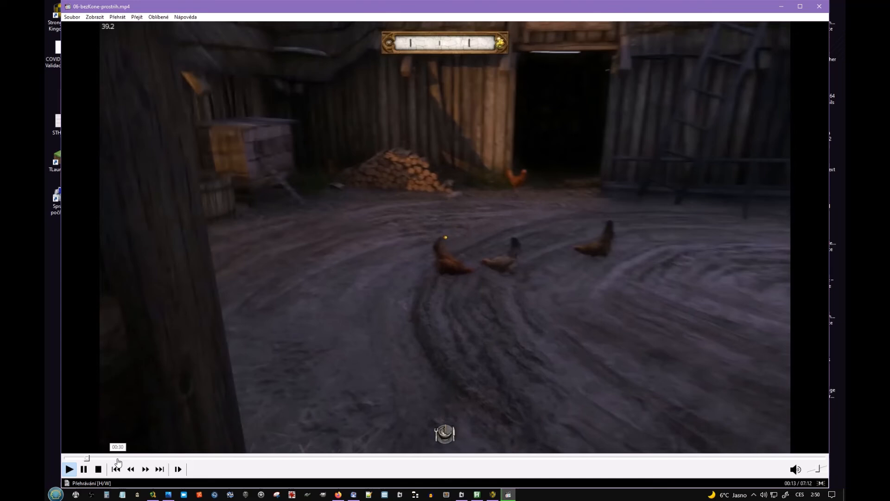
- Sample the exported video at about 0:40 and 1:12, adjusting the playback volume, to check its sound
left_click(135, 458)
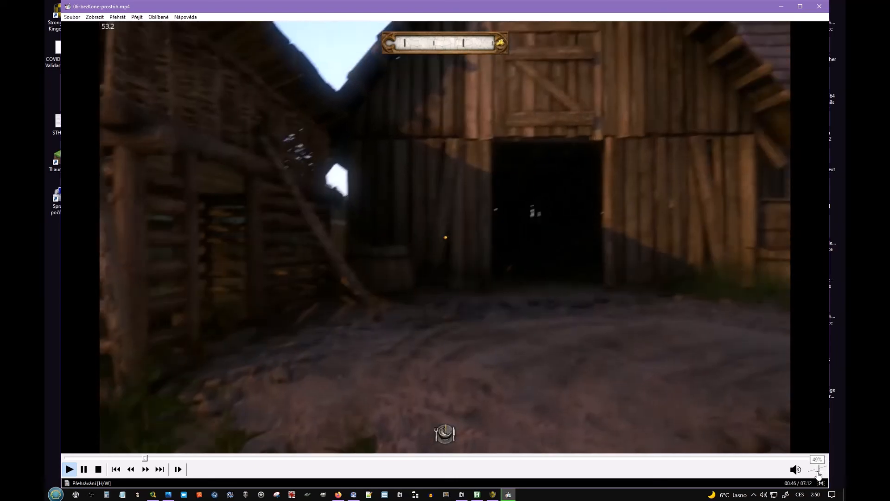
mouse_move(822, 473)
left_click_drag(821, 473, 820, 474)
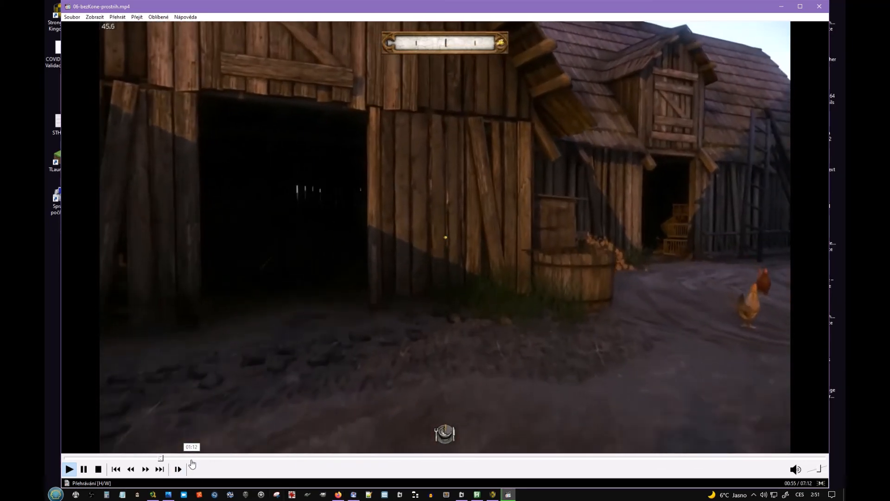
left_click(192, 459)
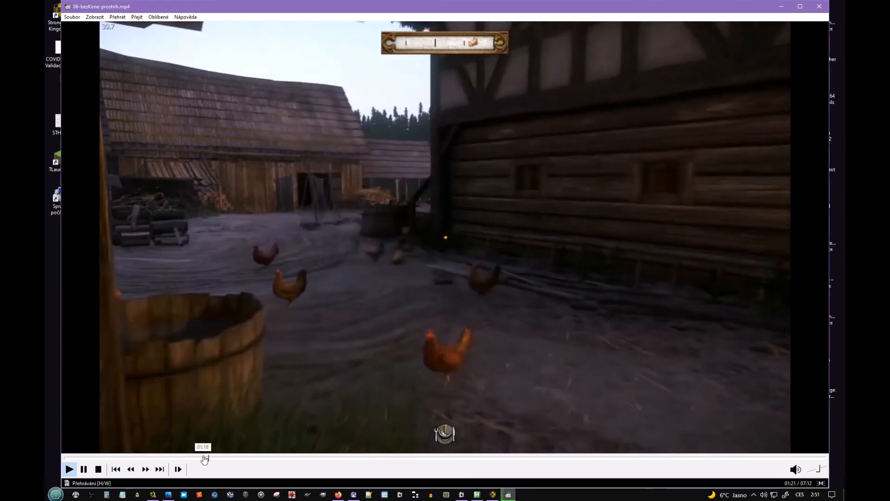
- Sample the exported video at several points between about 1:36 and 2:26 to check its sound against the picture
left_click(235, 459)
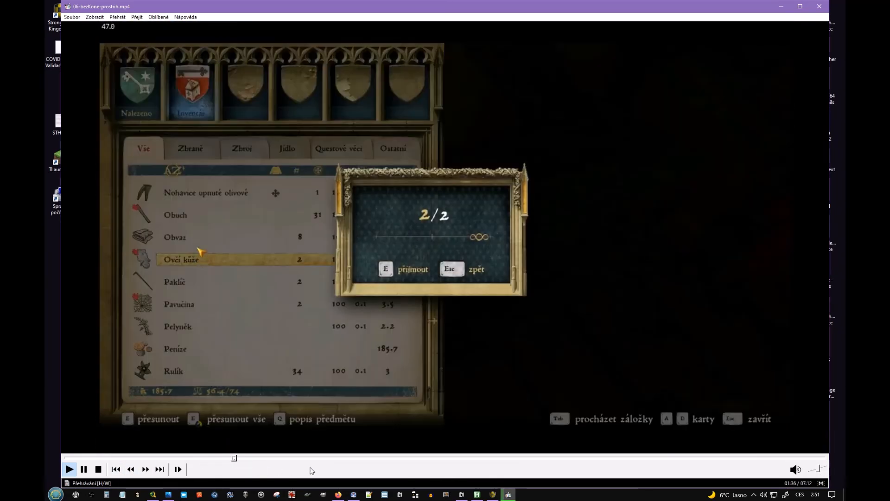
left_click(254, 458)
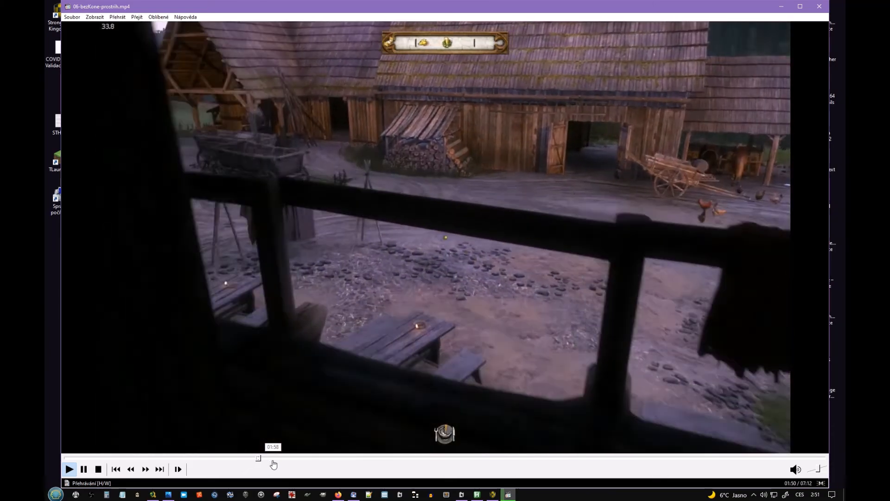
left_click(274, 461)
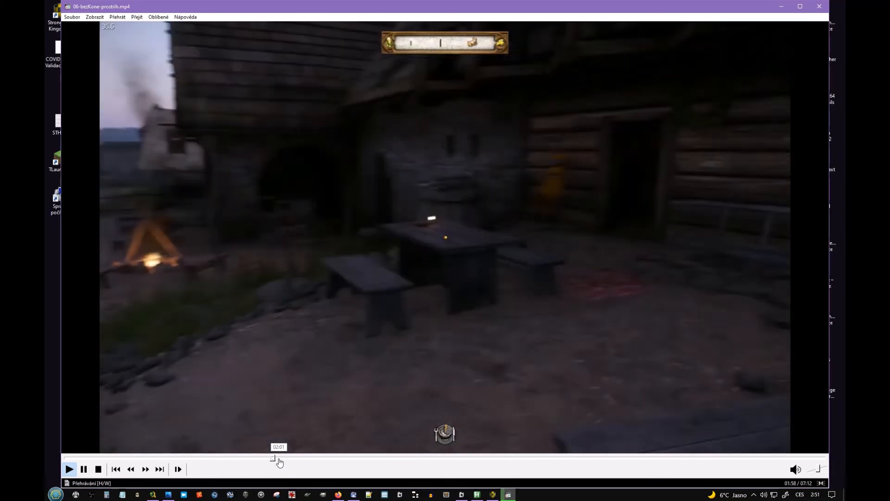
left_click(280, 459)
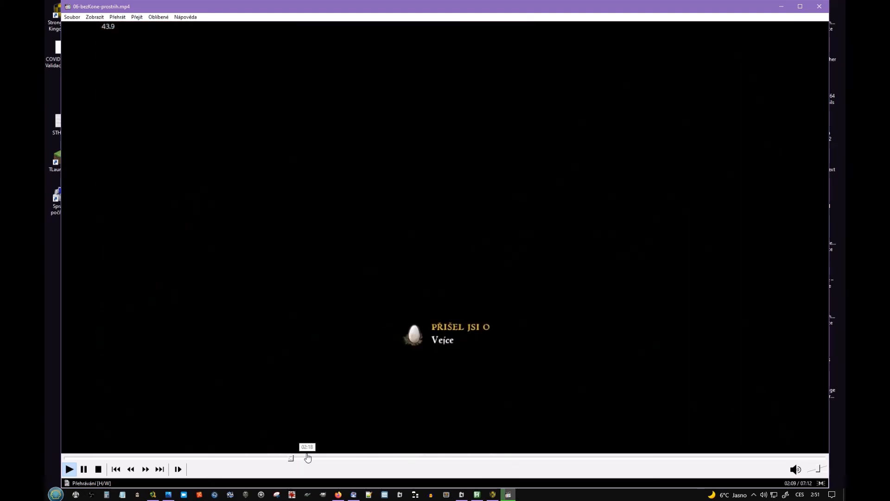
left_click(305, 461)
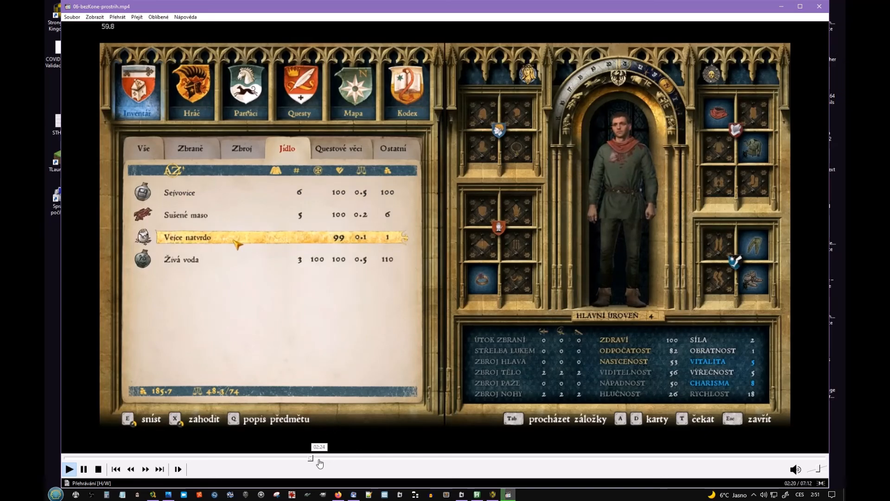
left_click(322, 462)
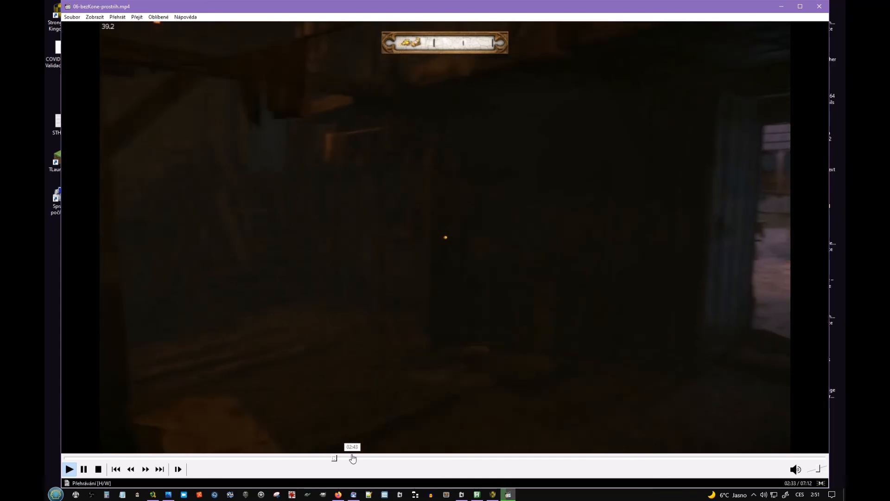
- Check the exported video's sound through the lockpicking and cellar scenes, sampling points from about 2:41 to 3:13
left_click(348, 458)
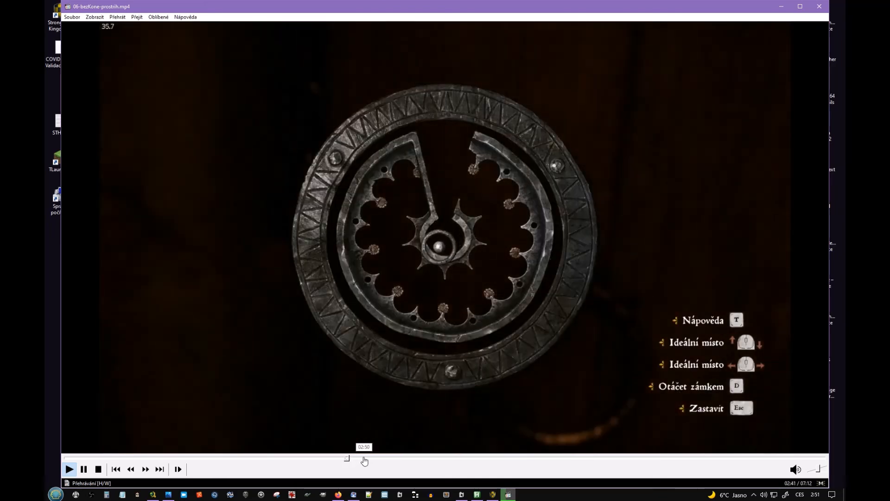
left_click(358, 459)
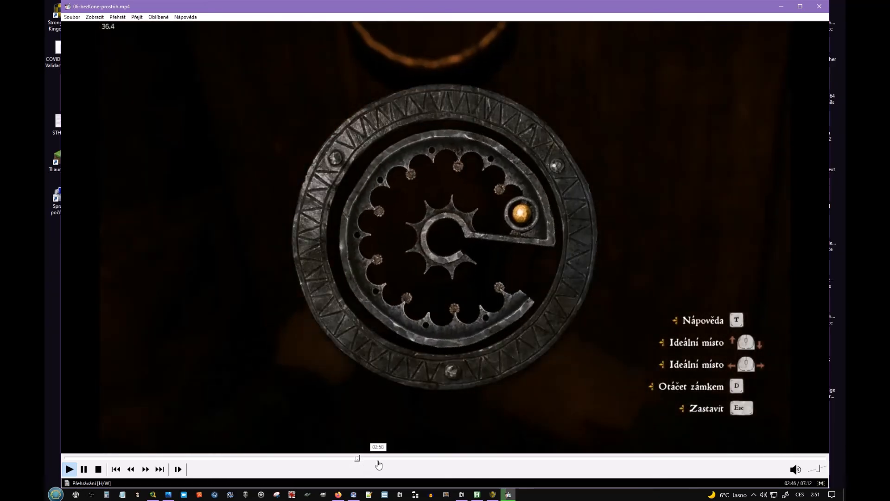
left_click(375, 460)
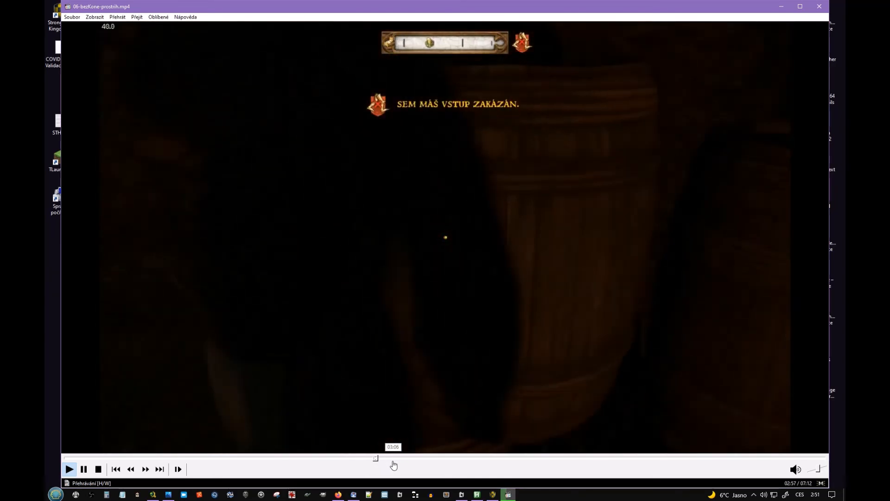
left_click(405, 460)
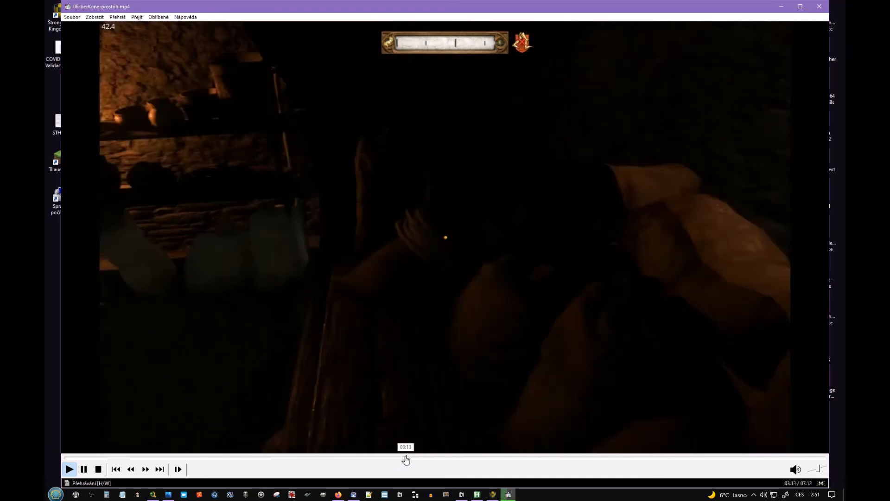
- Skim the exported video in larger jumps from about 3:44 to 5:03, sampling the sound along the way
left_click(458, 460)
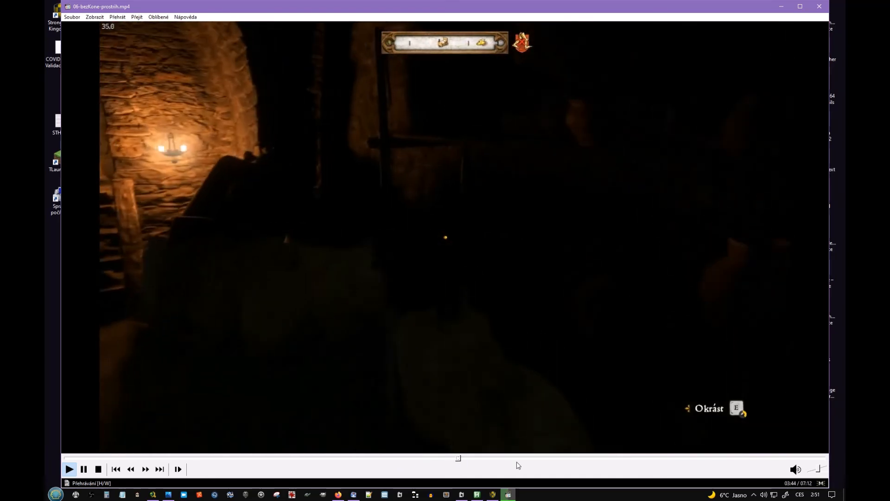
left_click(499, 460)
left_click(571, 460)
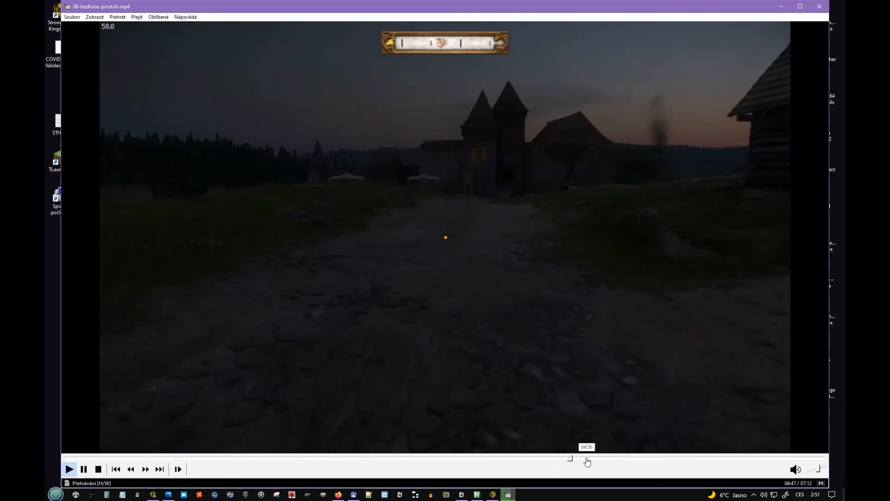
left_click(599, 460)
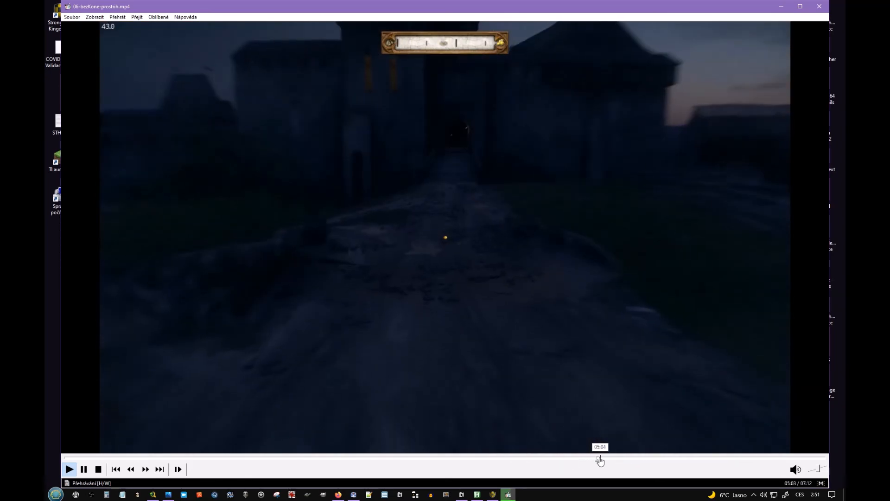
- Locate the castle gate passage around 5:30 and replay it from about 5:07 to check its sound
left_click(632, 460)
left_click(643, 460)
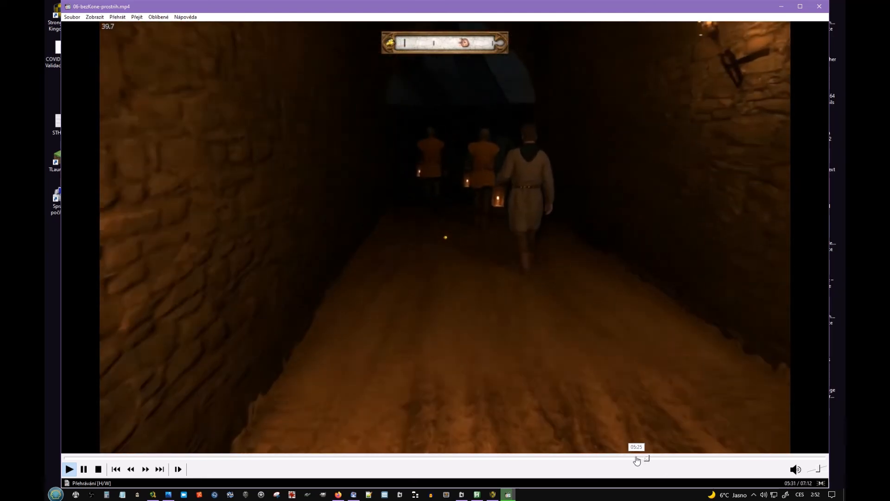
left_click(636, 460)
left_click(623, 460)
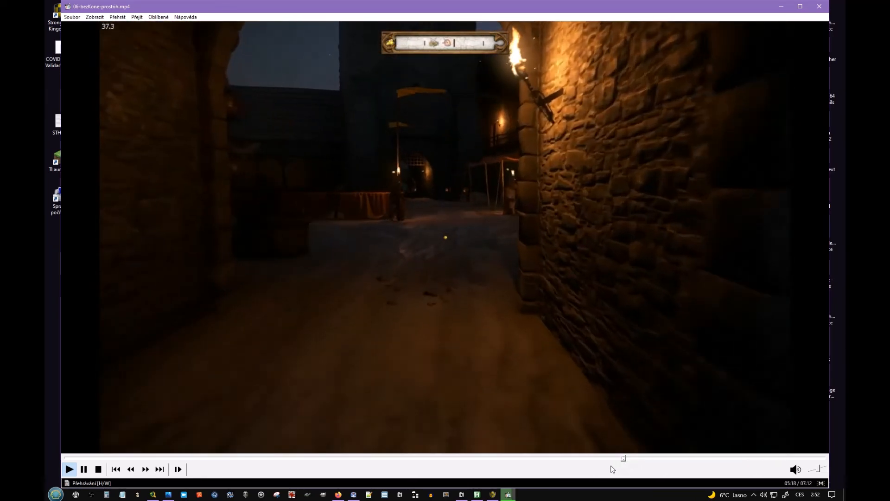
left_click(606, 459)
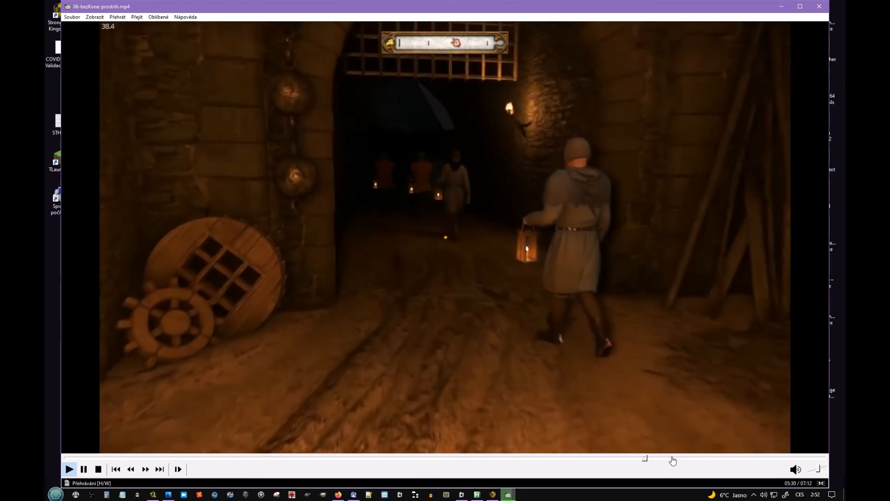
- Sample the closing part of the exported video at about 6:13 and 6:29
left_click_drag(644, 459, 719, 459)
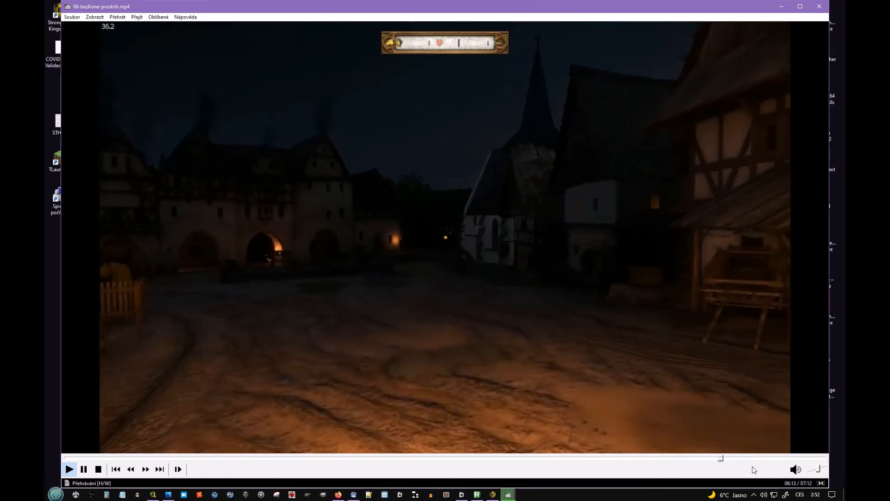
left_click(748, 458)
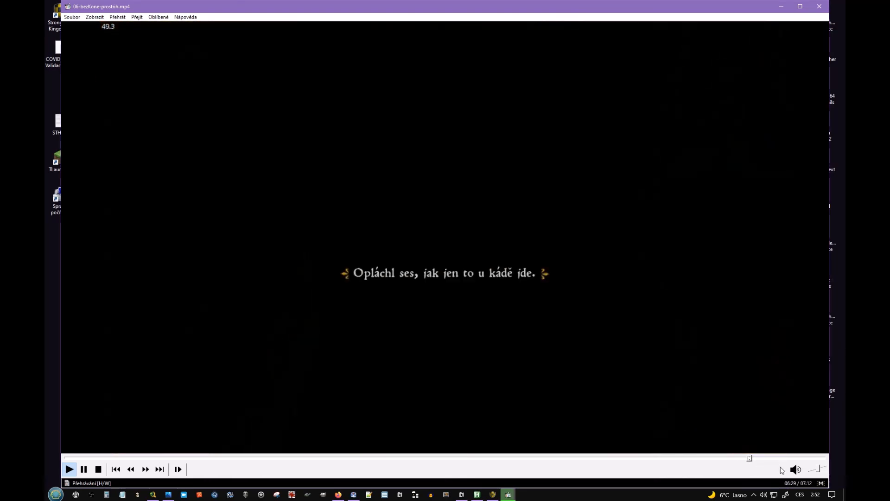
- Return to the early part of the exported video, replay it from about 0:28 and pause at 0:46
left_click(139, 458)
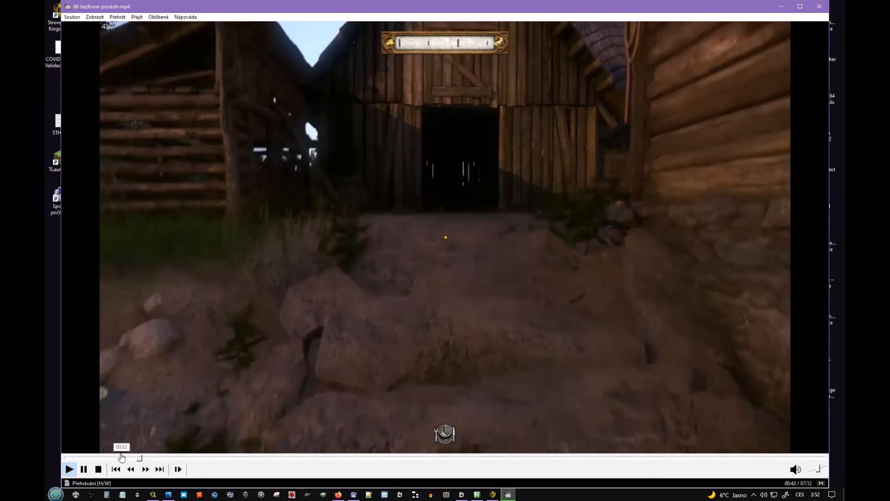
left_click(113, 458)
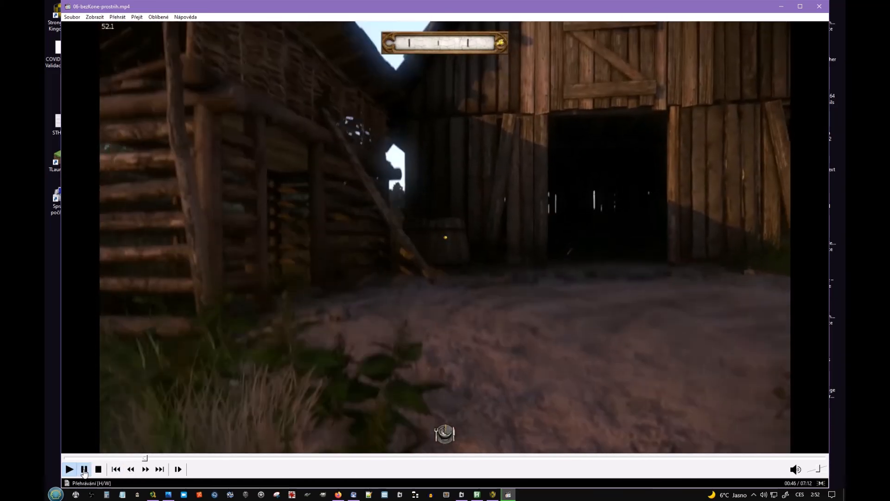
left_click(367, 382)
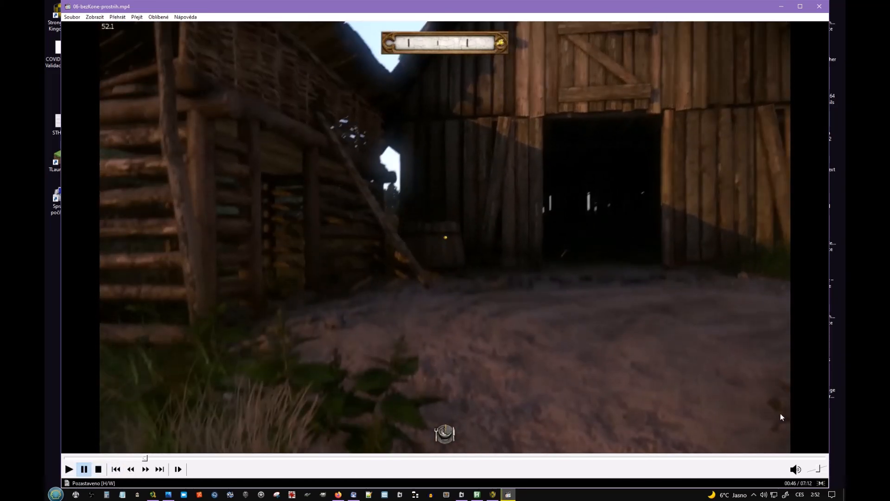